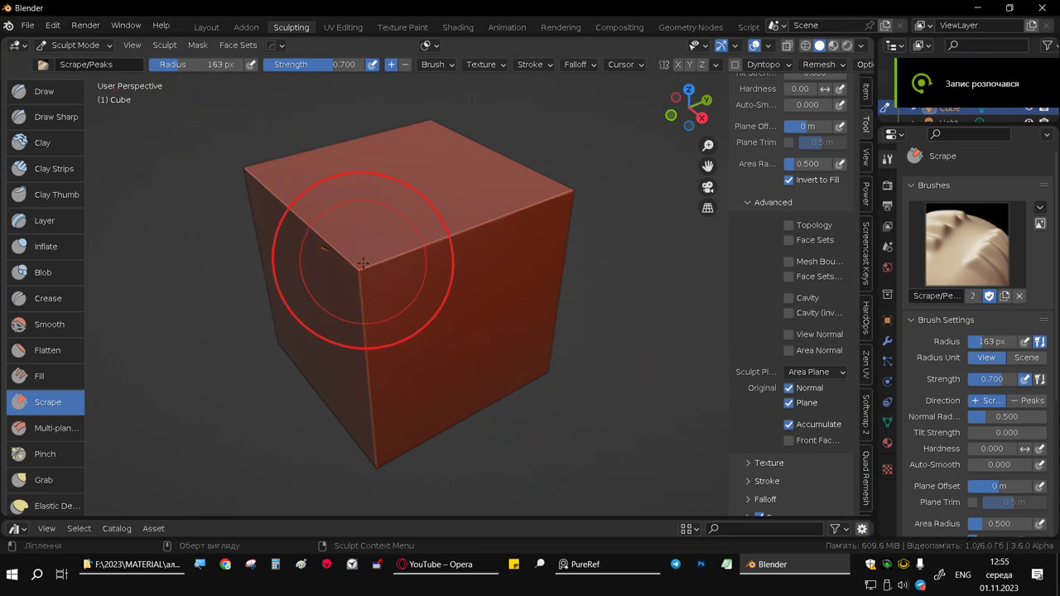
# - Scrape the cube's top-front corner and adjoining edges down into a flat bevelled facet
pyautogui.moveTo(309, 260); pyautogui.dragTo(398, 260)
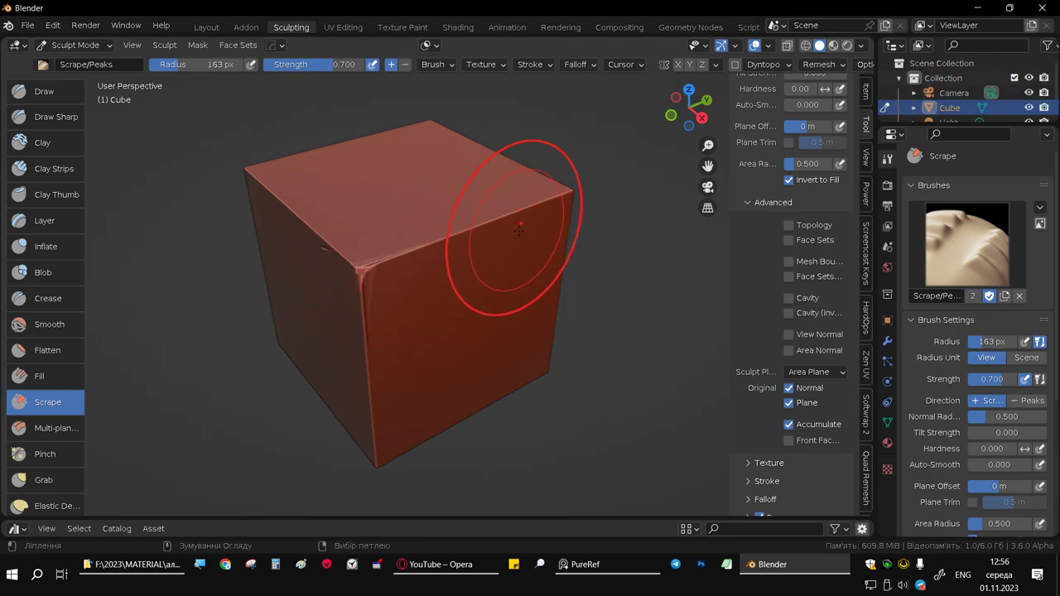
pyautogui.moveTo(508, 249); pyautogui.dragTo(406, 248)
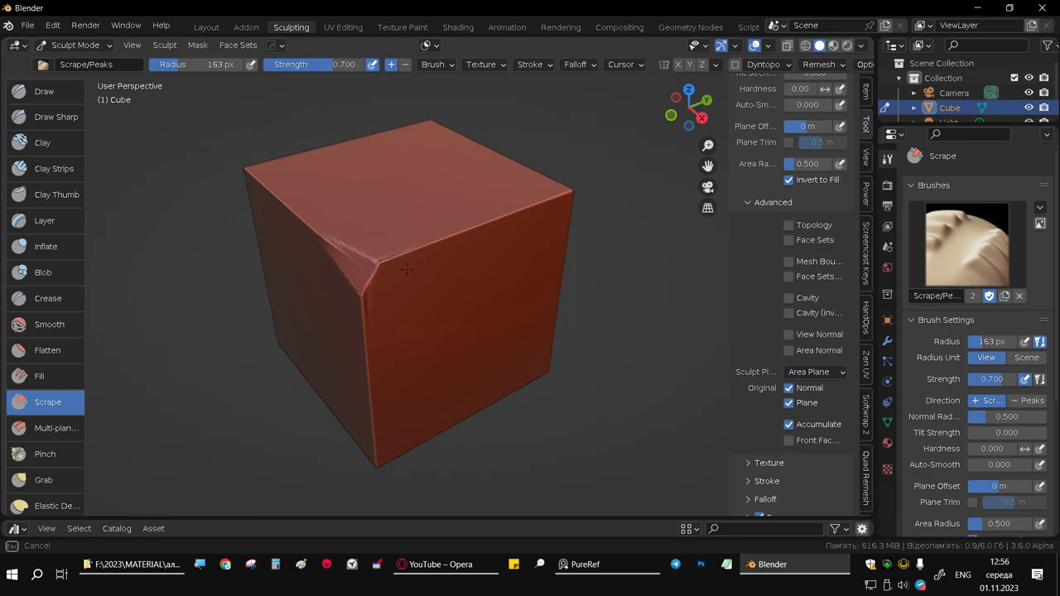
pyautogui.moveTo(301, 200)
pyautogui.mouseDown()
pyautogui.moveTo(331, 306)
pyautogui.moveTo(367, 354)
pyautogui.moveTo(372, 260)
pyautogui.moveTo(500, 225)
pyautogui.moveTo(540, 189)
pyautogui.mouseUp()
pyautogui.moveTo(540, 190); pyautogui.dragTo(485, 190, button='middle')
pyautogui.moveTo(486, 192); pyautogui.dragTo(584, 199)
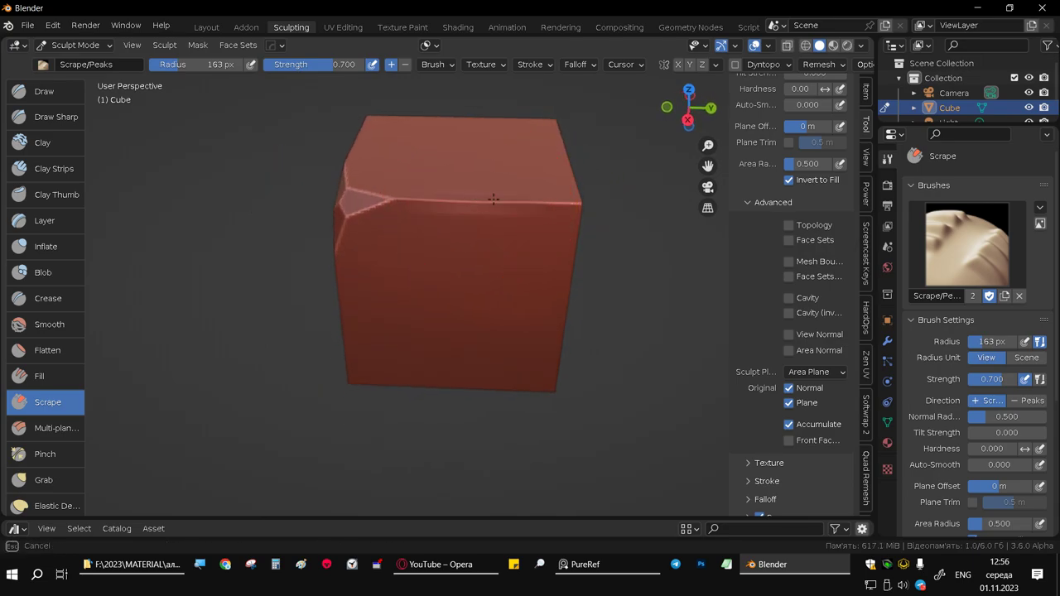
pyautogui.moveTo(296, 237); pyautogui.dragTo(342, 378, button='middle')
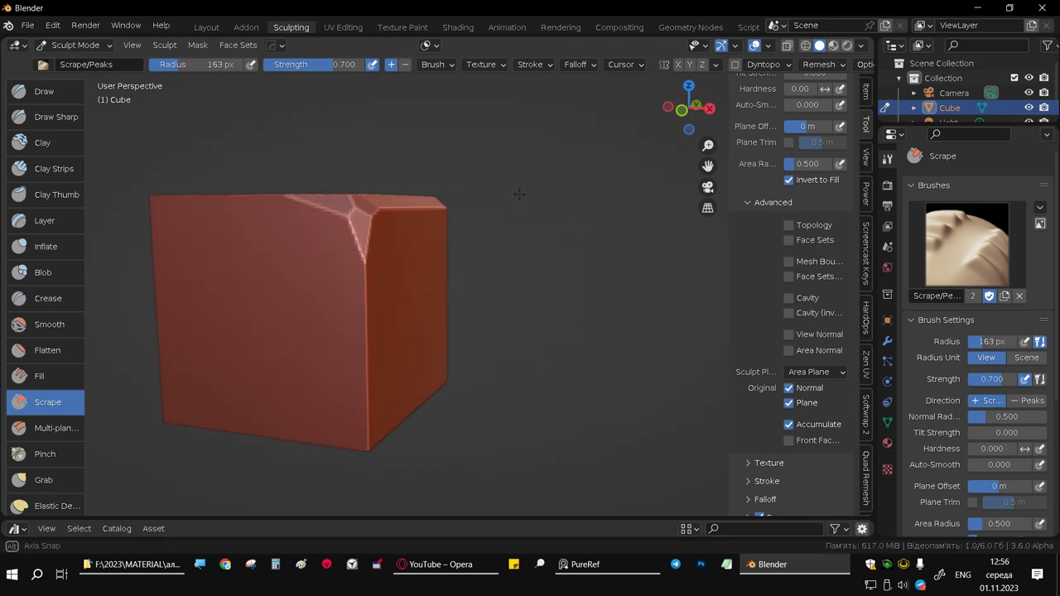
pyautogui.moveTo(342, 378)
pyautogui.mouseDown()
pyautogui.moveTo(358, 265)
pyautogui.moveTo(380, 241)
pyautogui.mouseUp()
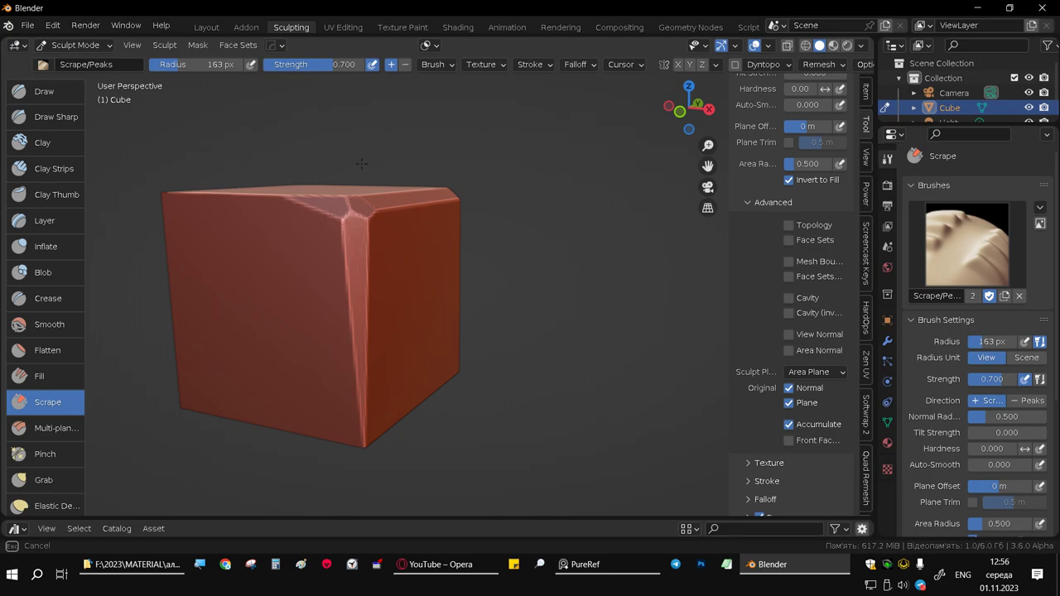
pyautogui.click(966, 244)
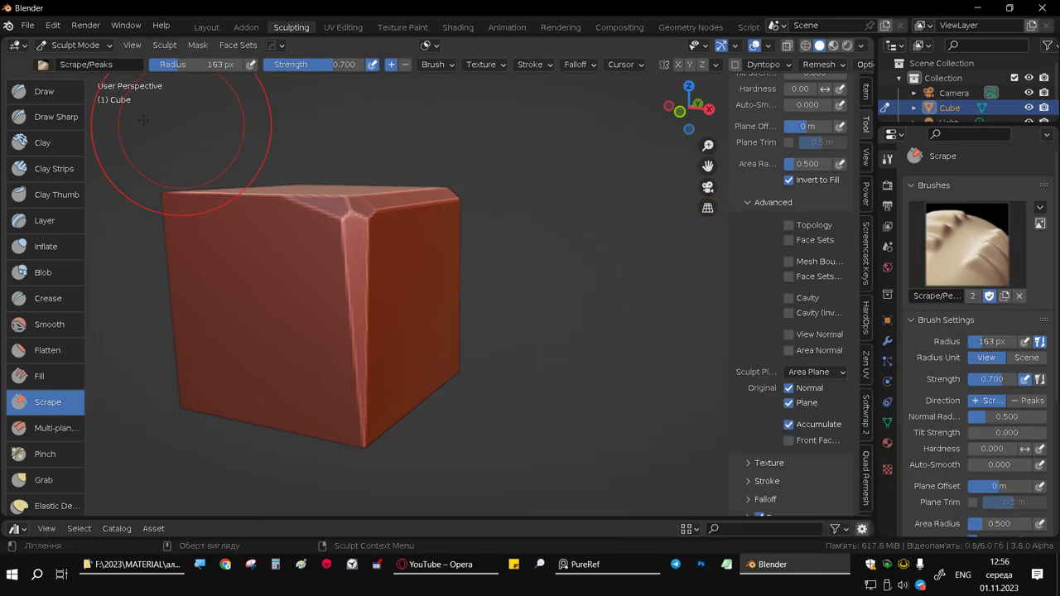
# - Pick the Draw brush and load the X-shaped Seam_Stitch_Simple_15 alpha
pyautogui.click(44, 93)
pyautogui.click(966, 244)
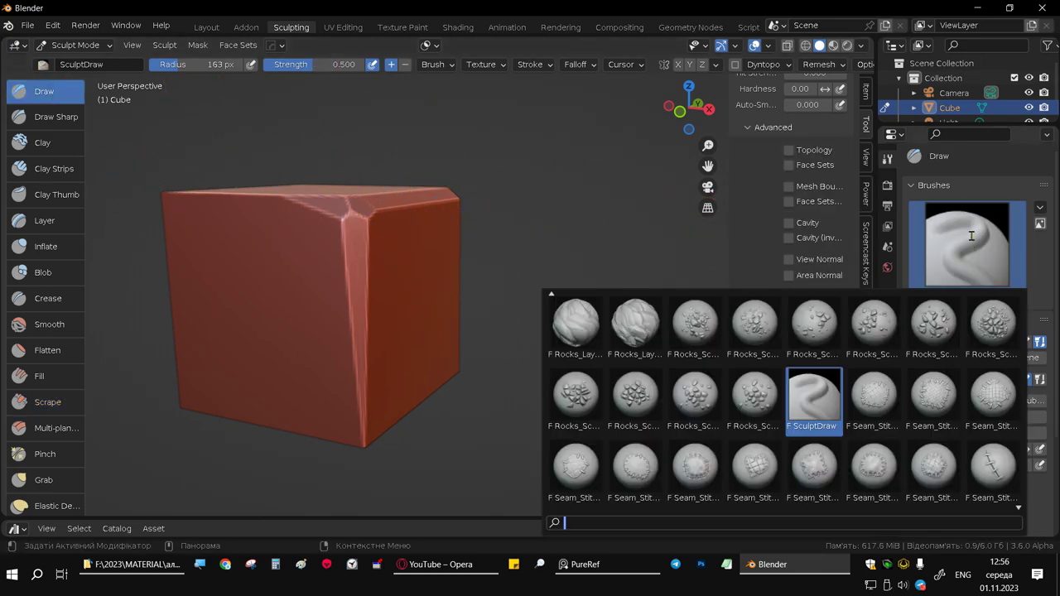
pyautogui.scroll(-1, 874, 414)
pyautogui.scroll(-1, 890, 452)
pyautogui.scroll(-1, 890, 451)
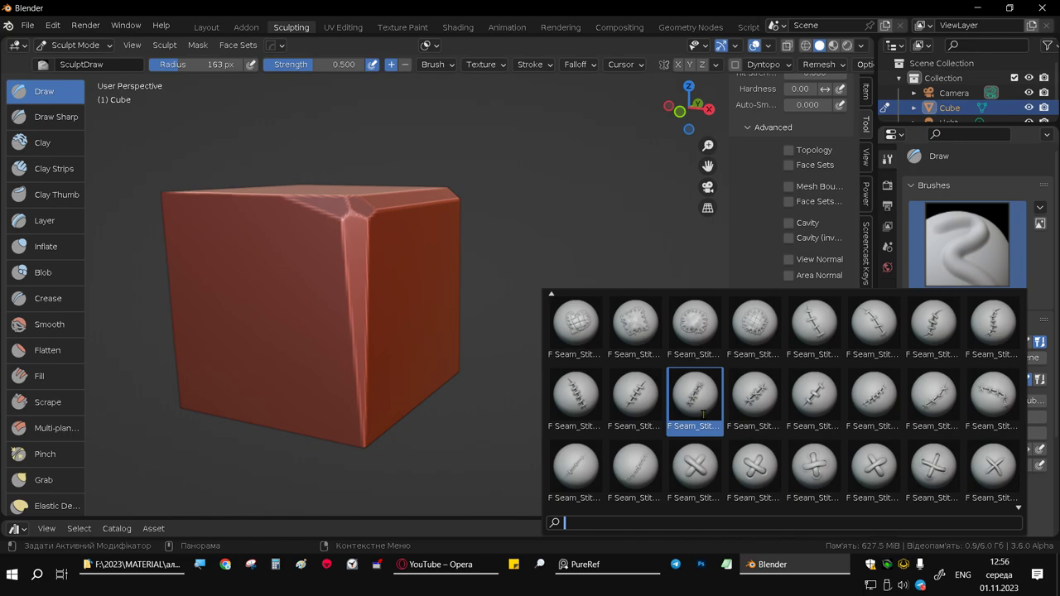
pyautogui.click(693, 468)
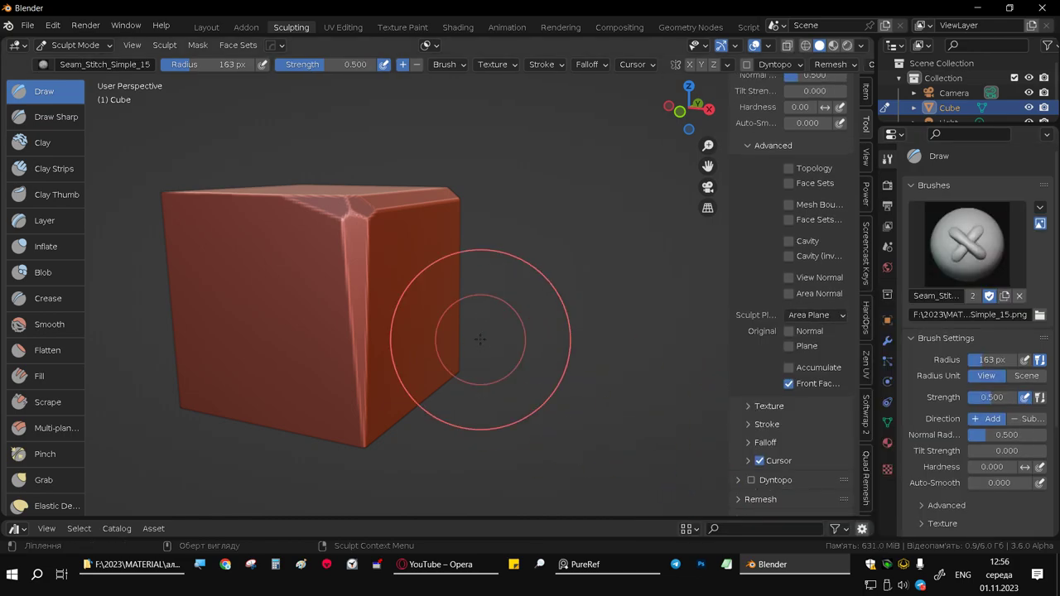
# - Stamp a large raised X stitch onto the cube's front face
pyautogui.moveTo(331, 237)
pyautogui.mouseDown(button='middle')
pyautogui.moveTo(345, 291)
pyautogui.moveTo(402, 296)
pyautogui.mouseUp(button='middle')
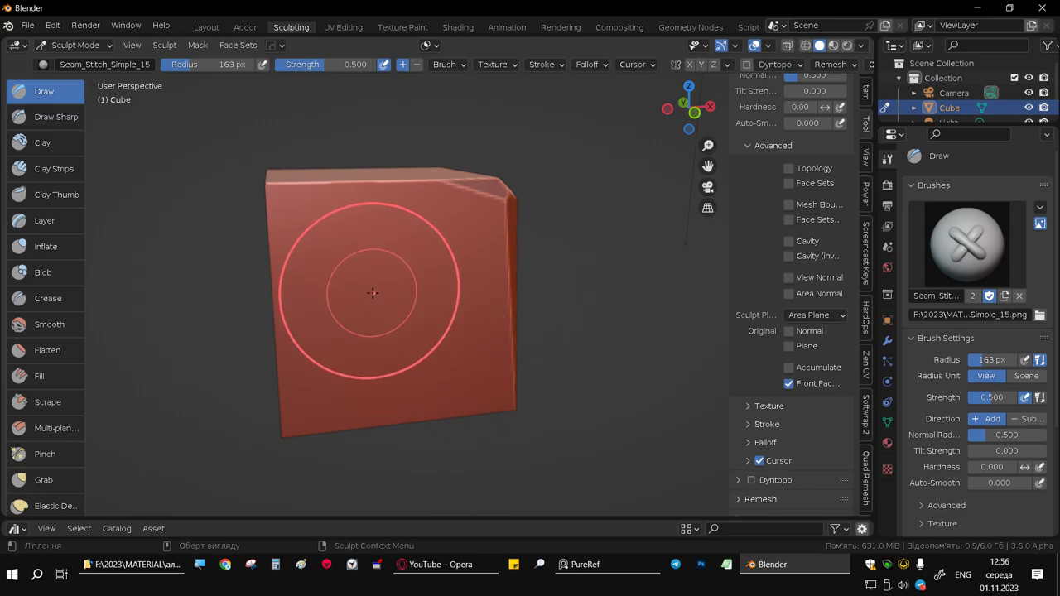
pyautogui.moveTo(369, 292); pyautogui.dragTo(422, 329)
pyautogui.moveTo(422, 329); pyautogui.dragTo(464, 323, button='middle')
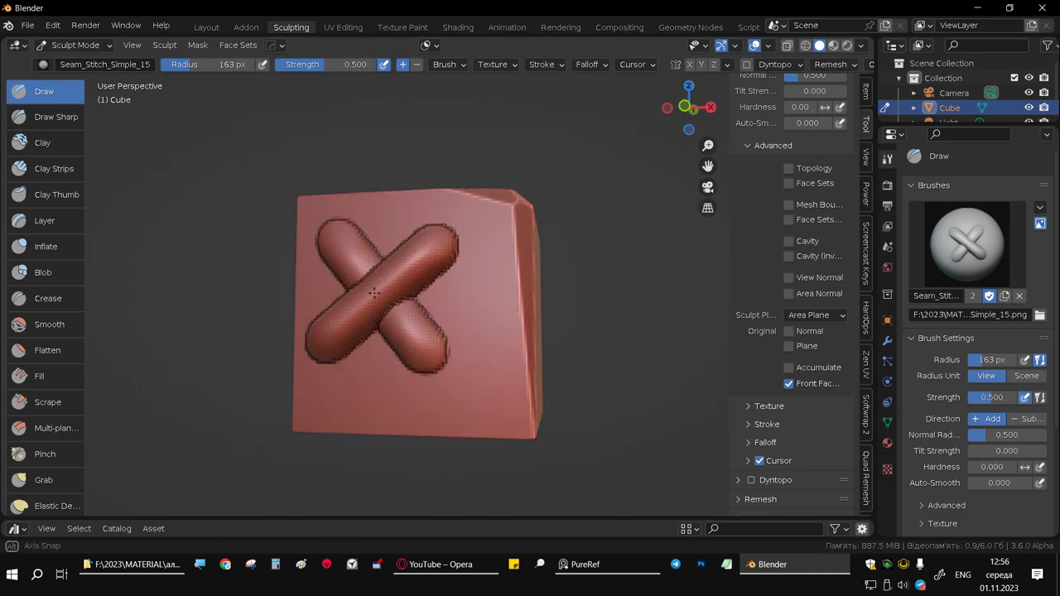
# - Drag the asset browser's top border upward to enlarge it
pyautogui.click(963, 249)
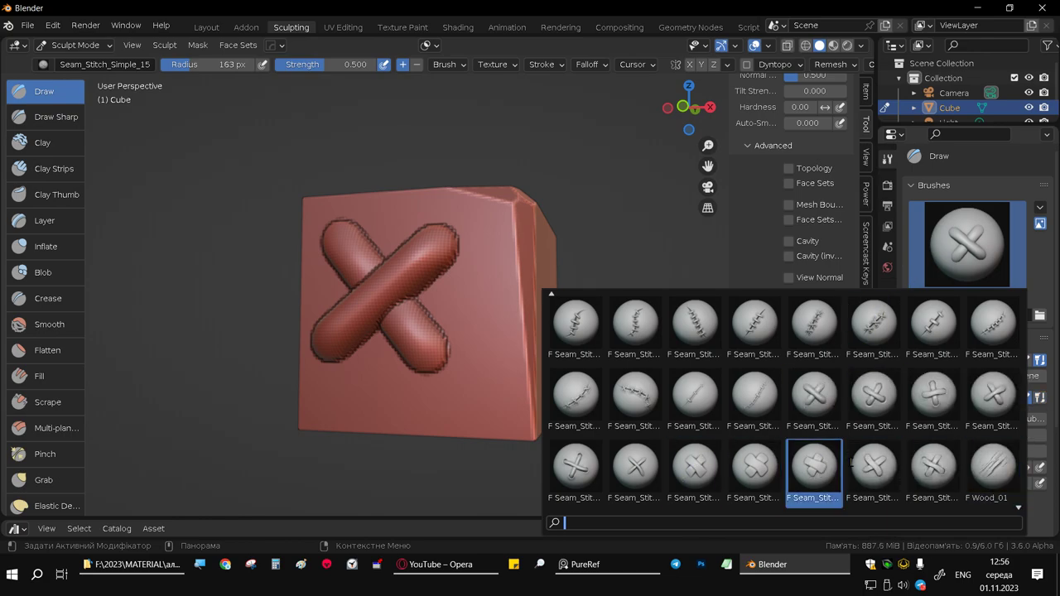
pyautogui.scroll(-3, 994, 468)
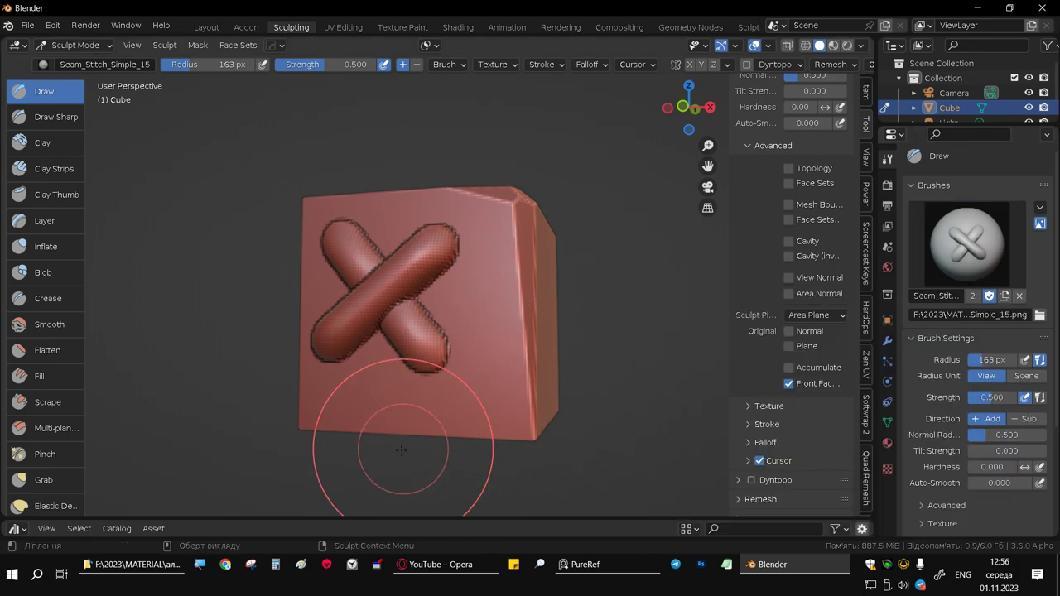
pyautogui.moveTo(503, 517); pyautogui.dragTo(541, 383)
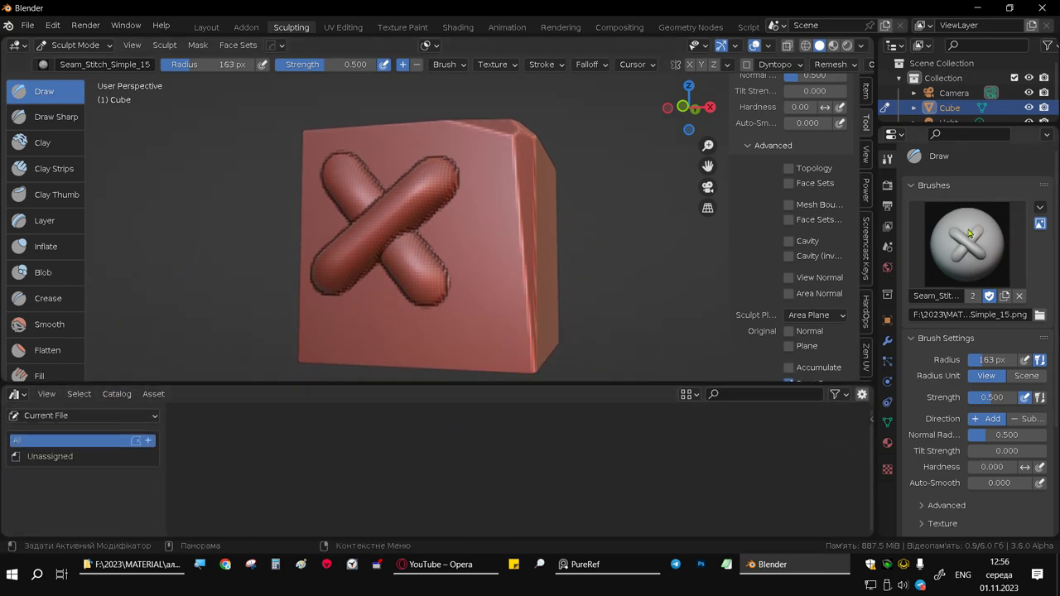
# - Mark the Seam_Stitch_Simple_15 brush as an asset, then try Seam_Stitch_Simple_03
pyautogui.rightClick(904, 212)
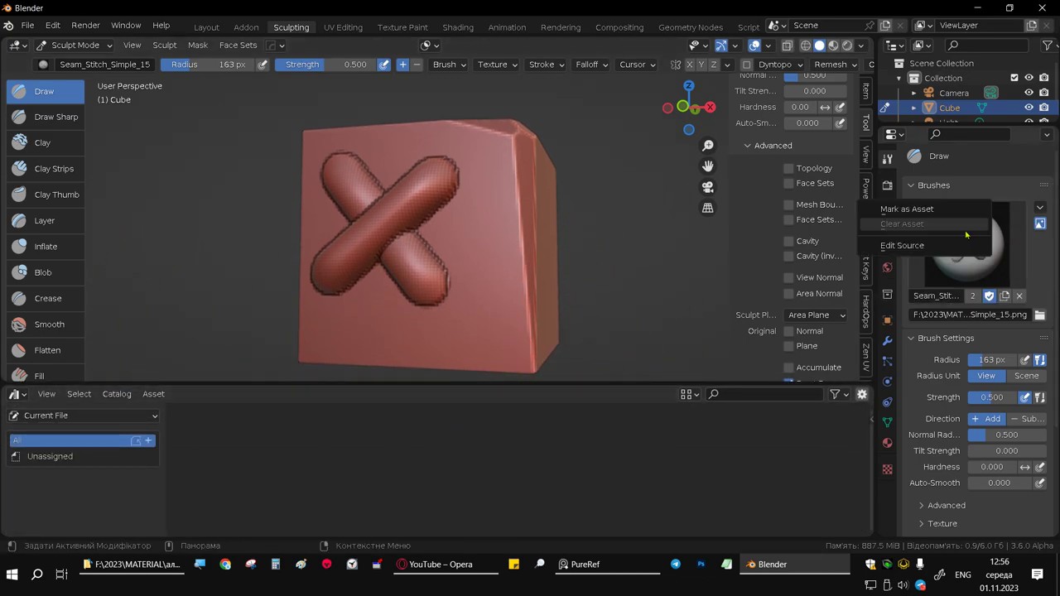
pyautogui.click(904, 211)
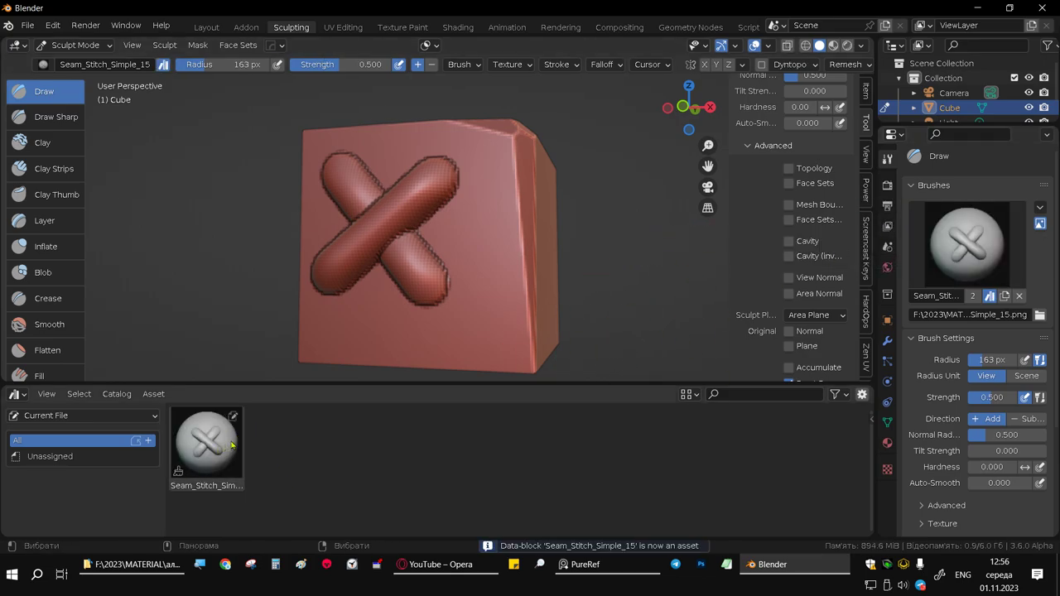
pyautogui.click(953, 248)
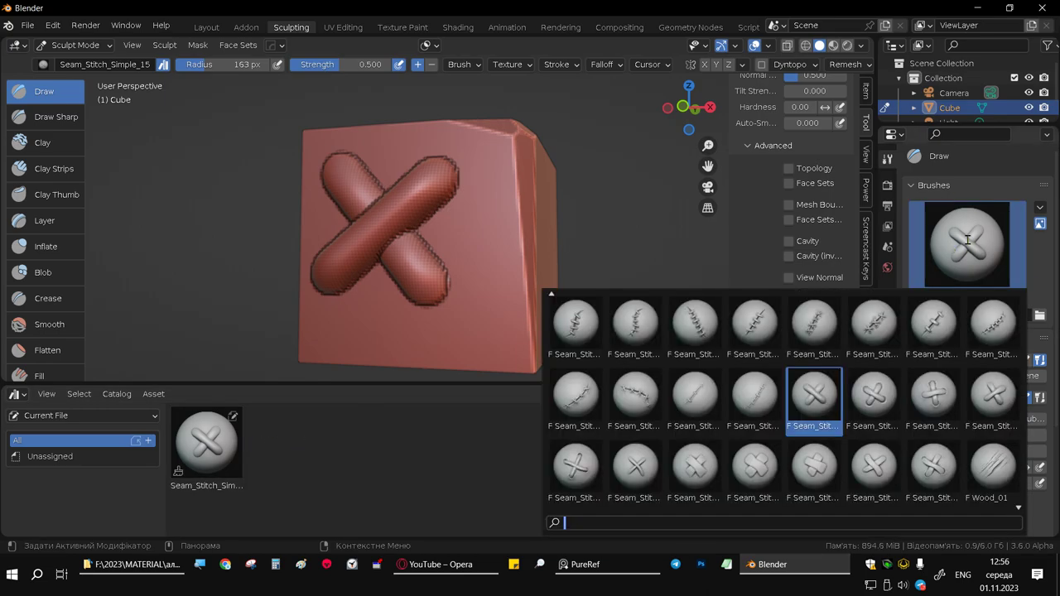
pyautogui.click(579, 323)
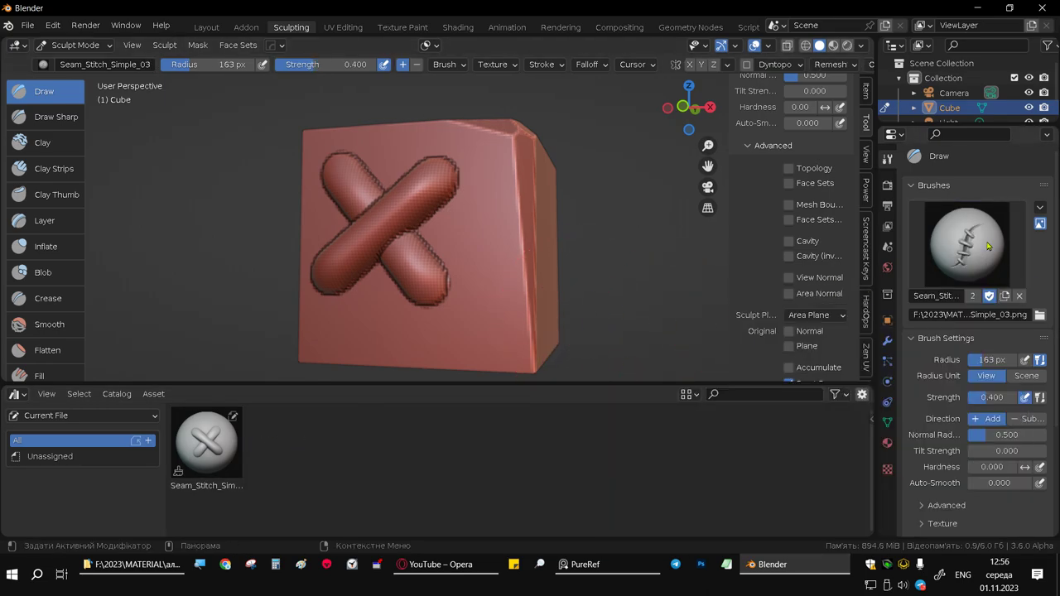
# - Switch the active brush back to plain SculptDraw
pyautogui.click(965, 267)
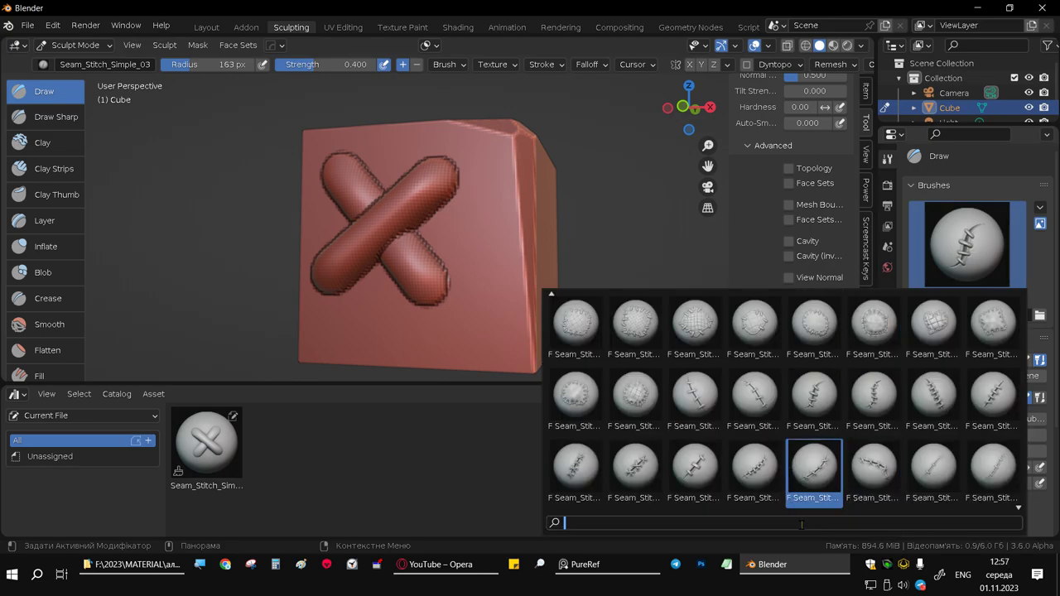
pyautogui.write('s')
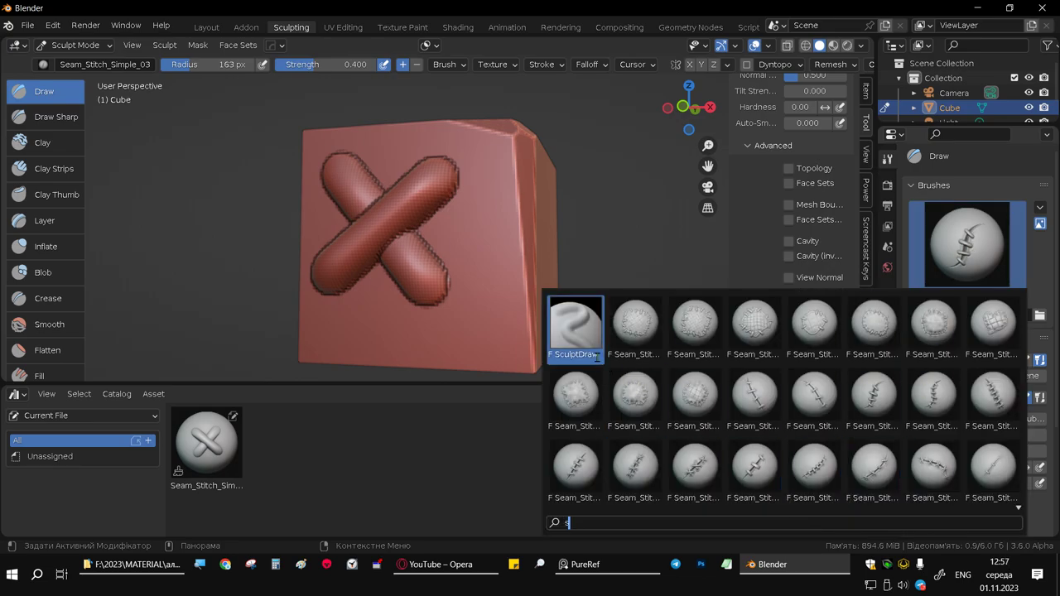
pyautogui.click(572, 330)
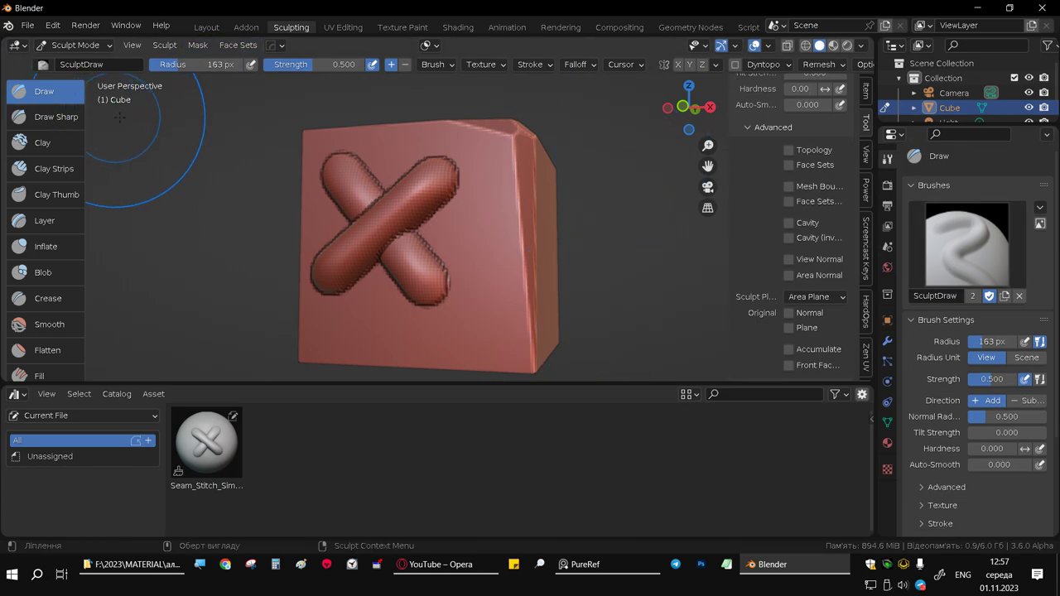
# - Switch to Clay Strips and undo the X stitch on the front face
pyautogui.click(58, 169)
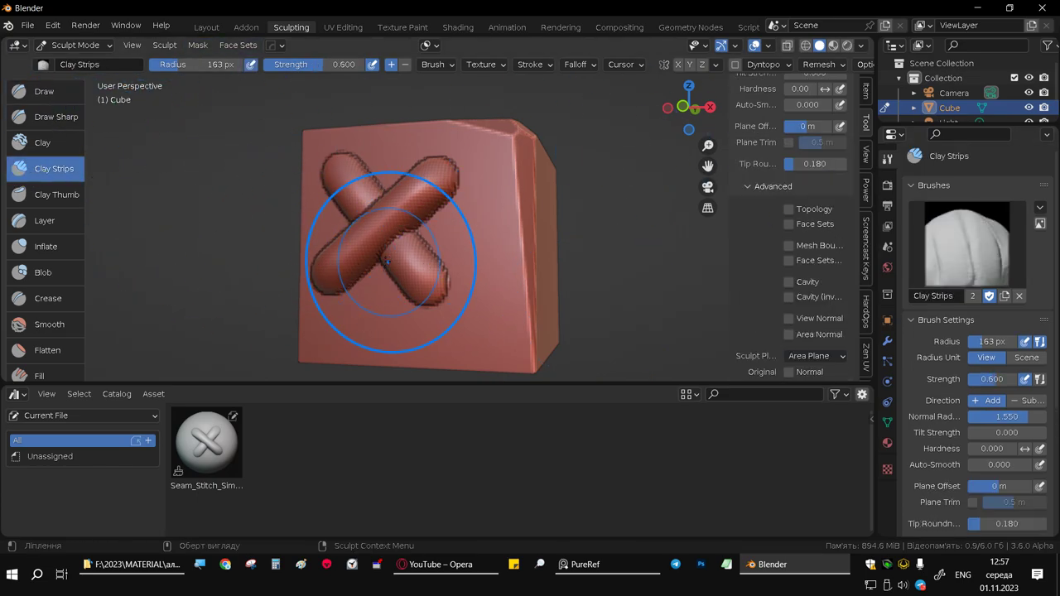
pyautogui.hotkey('ctrl', 'z')
pyautogui.hotkey('ctrl', 'shift', 'z')
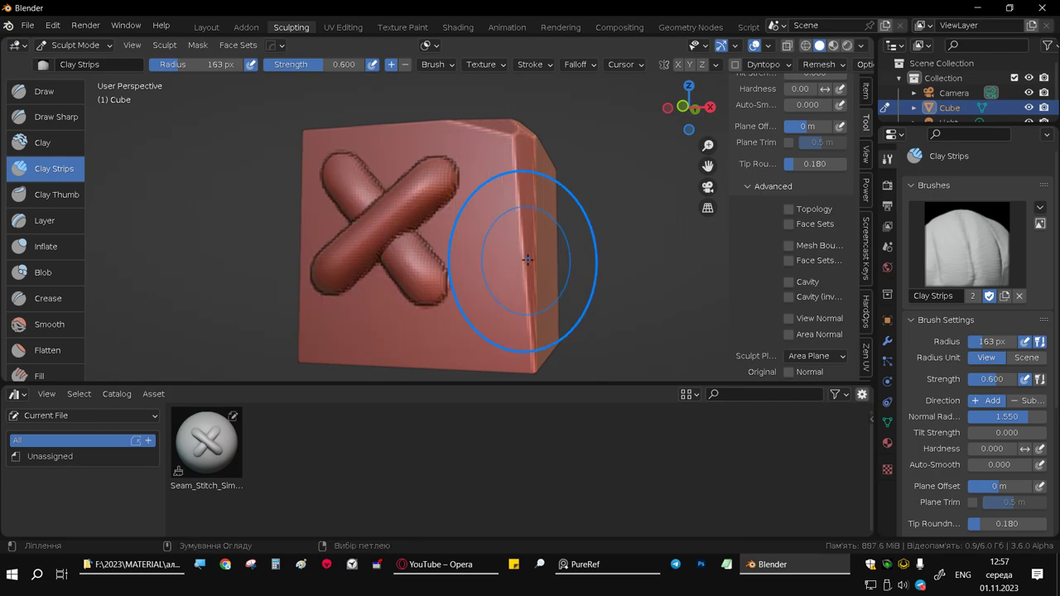
pyautogui.hotkey('ctrl', 'z')
pyautogui.moveTo(489, 218)
pyautogui.mouseDown(button='middle')
pyautogui.moveTo(425, 208)
pyautogui.moveTo(416, 231)
pyautogui.moveTo(472, 243)
pyautogui.mouseUp(button='middle')
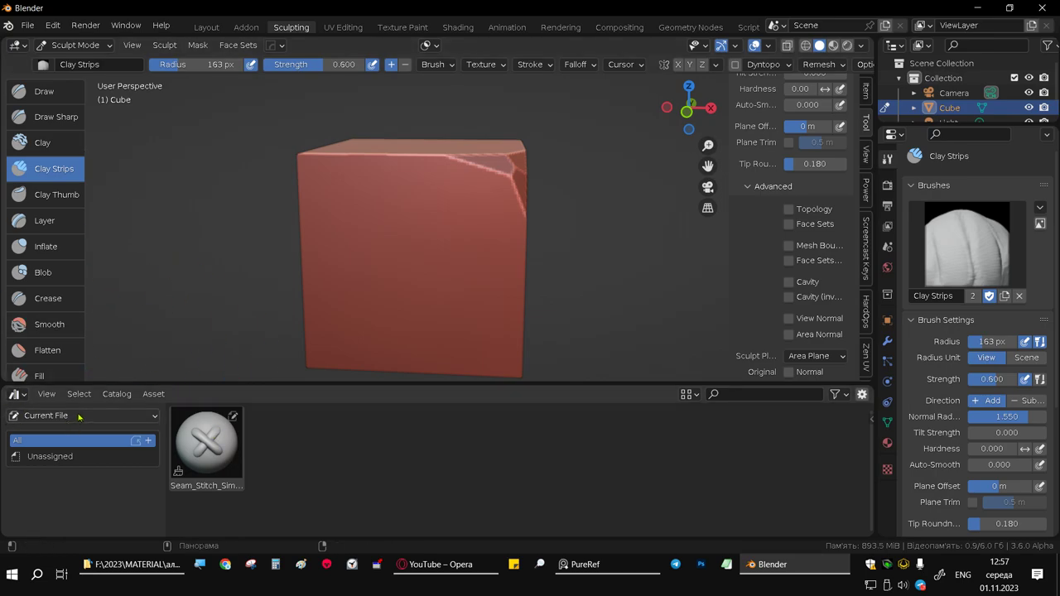
# - Select the saved X-stitch asset, test a clay strip stroke, and cancel it
pyautogui.click(211, 444)
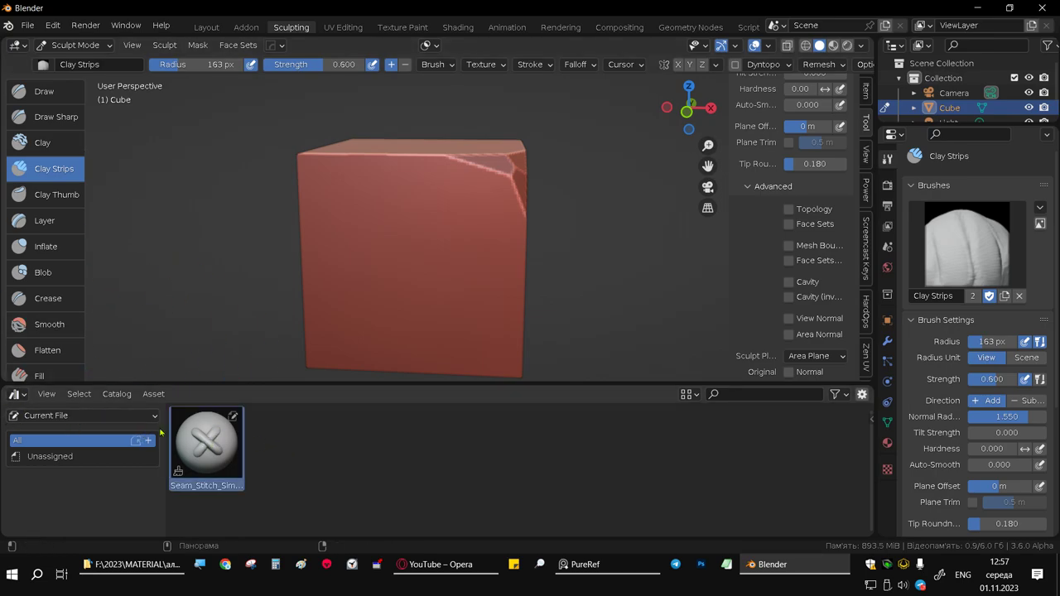
pyautogui.moveTo(378, 272)
pyautogui.mouseDown()
pyautogui.moveTo(440, 297)
pyautogui.moveTo(509, 295)
pyautogui.mouseUp()
pyautogui.press('Escape')
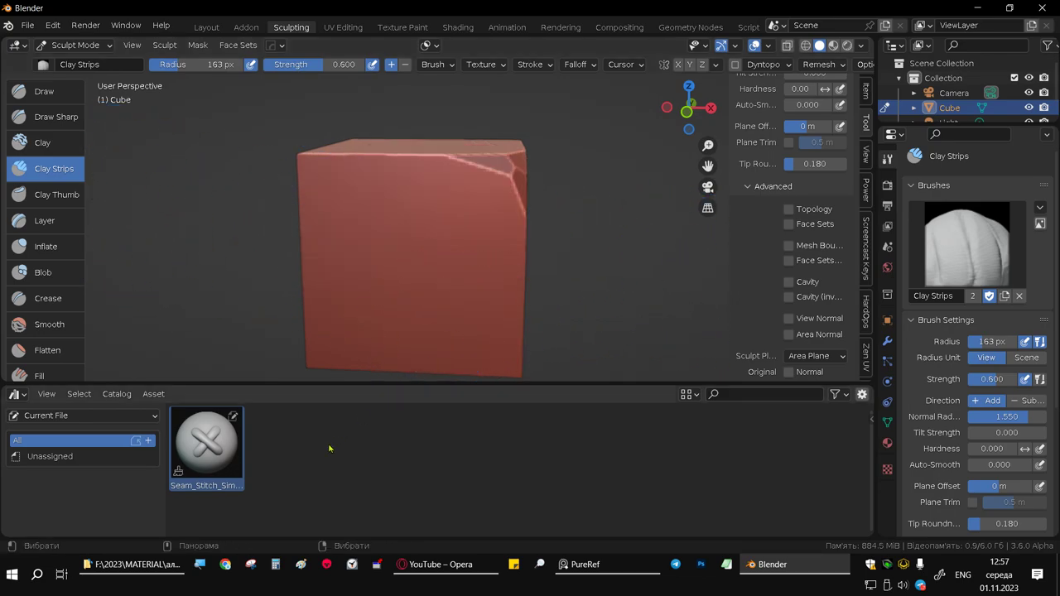
pyautogui.rightClick(231, 418)
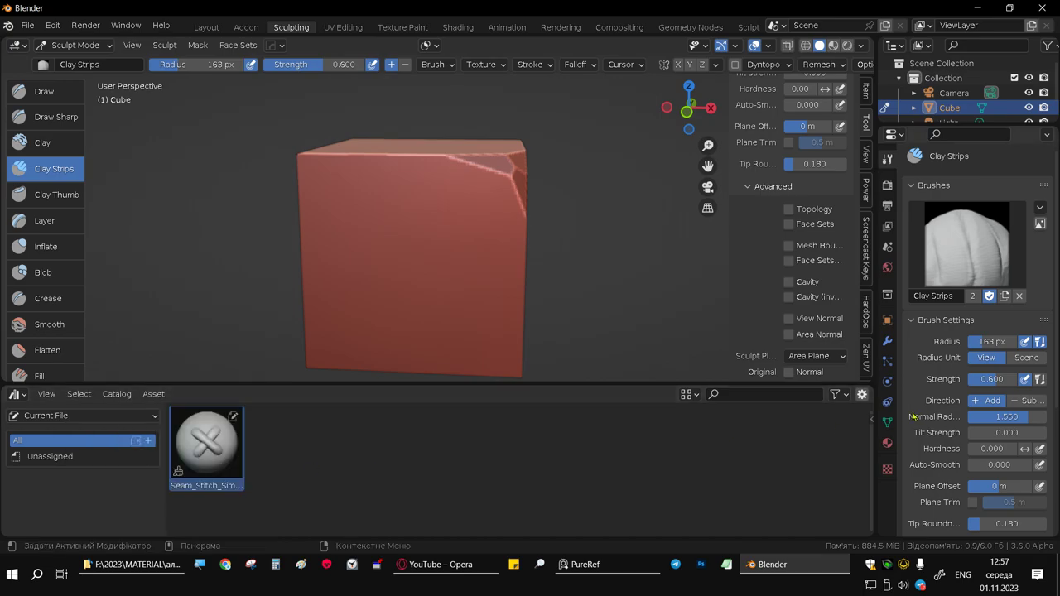
pyautogui.click(862, 395)
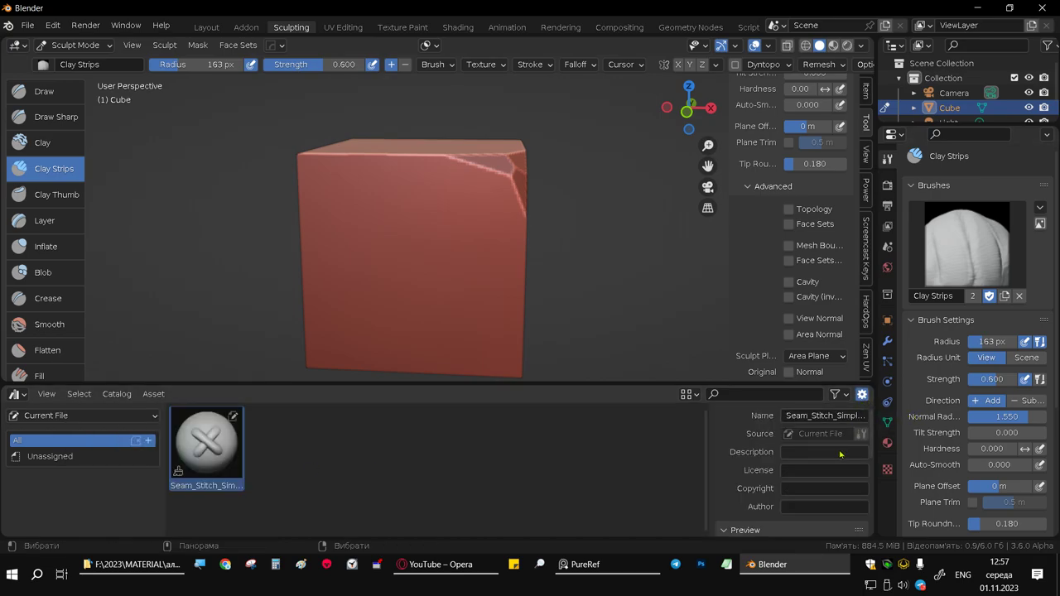
pyautogui.scroll(-2, 837, 455)
pyautogui.scroll(-2, 835, 459)
pyautogui.scroll(-1, 831, 462)
pyautogui.scroll(-1, 828, 465)
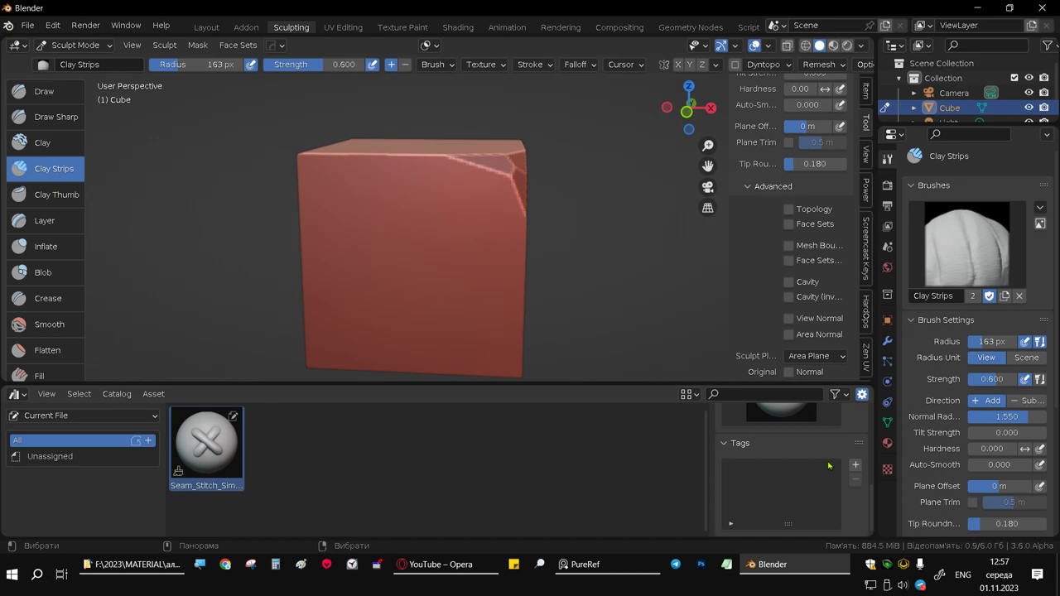
pyautogui.scroll(2, 820, 463)
pyautogui.scroll(2, 805, 468)
pyautogui.scroll(2, 792, 474)
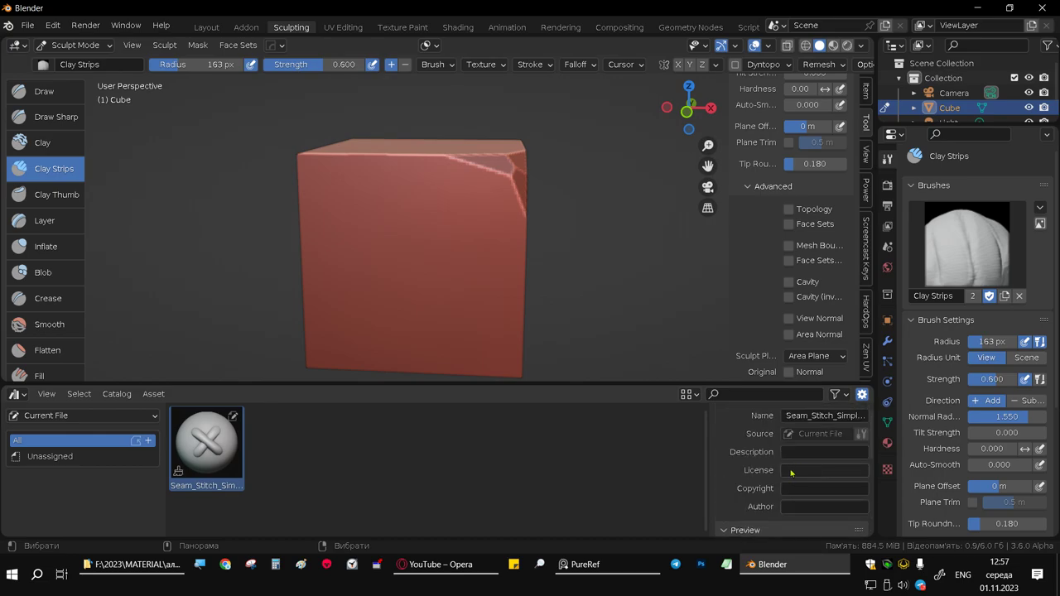
pyautogui.scroll(-1, 791, 459)
pyautogui.scroll(1, 791, 456)
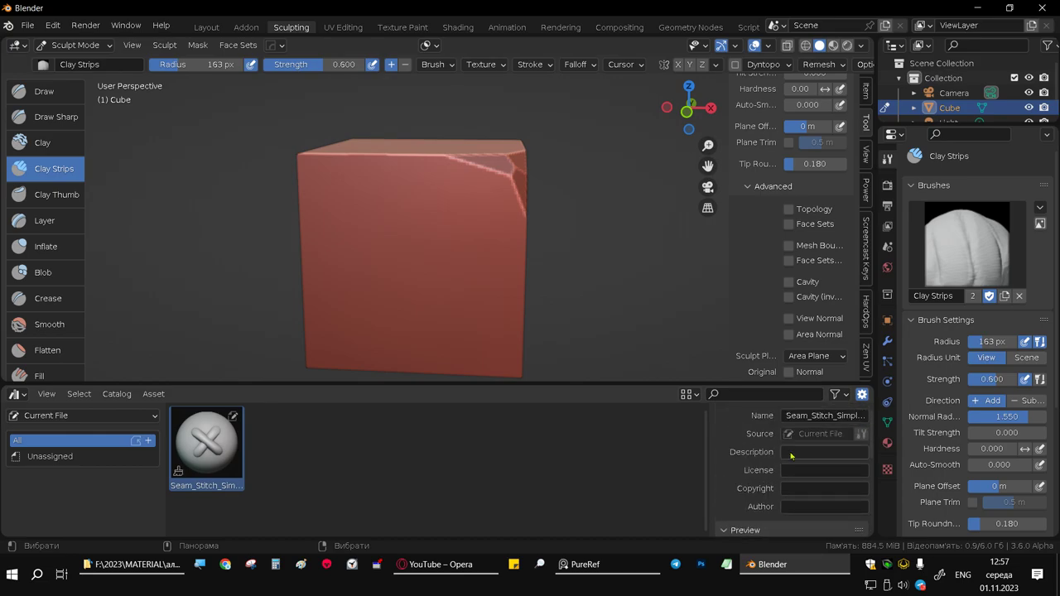
pyautogui.click(862, 394)
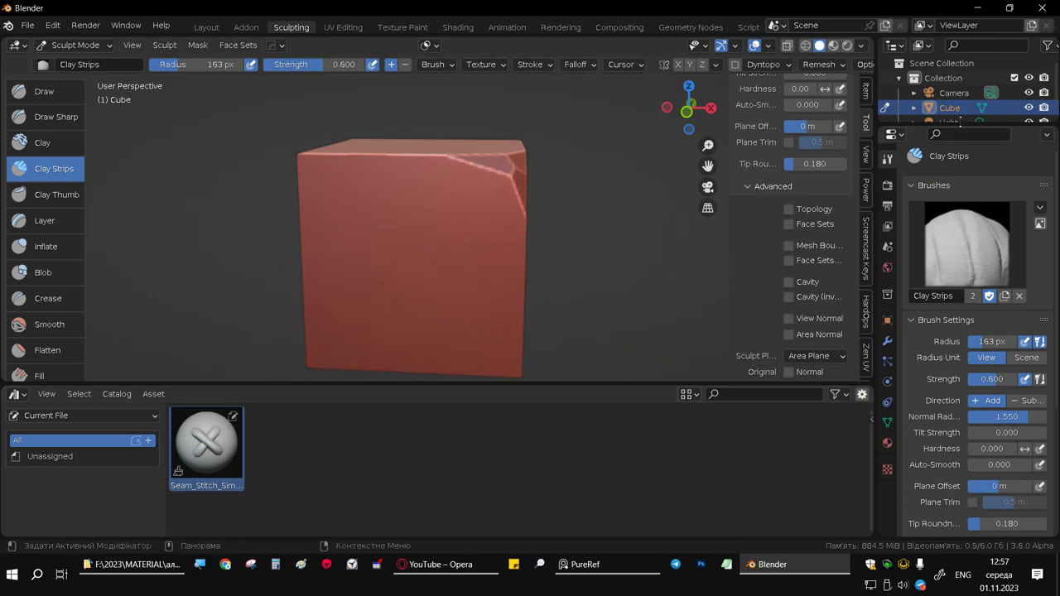
pyautogui.moveTo(207, 447); pyautogui.dragTo(986, 249)
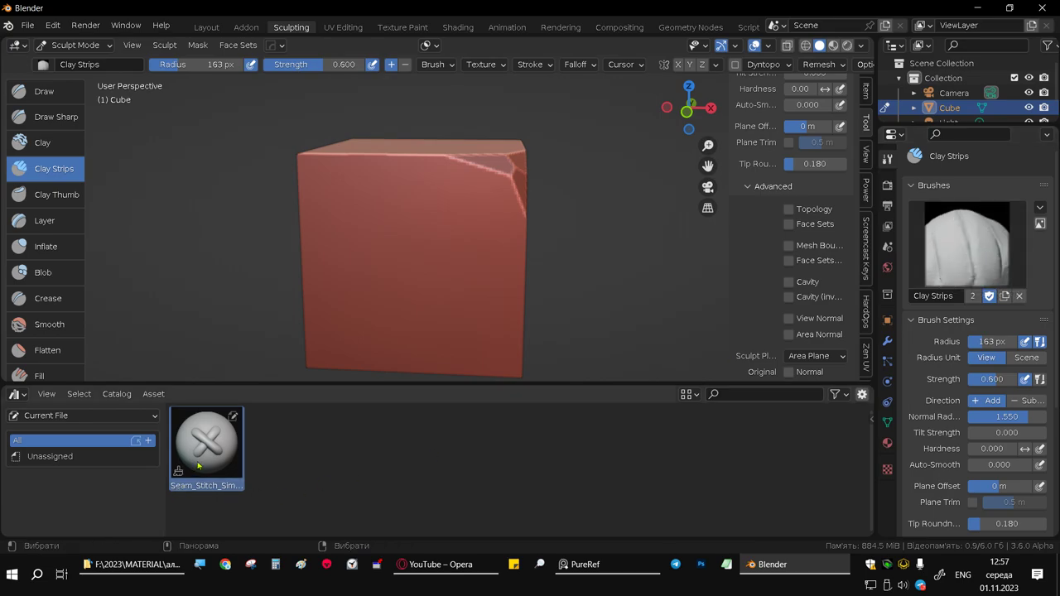
pyautogui.moveTo(197, 466)
pyautogui.mouseDown()
pyautogui.moveTo(403, 284)
pyautogui.moveTo(378, 276)
pyautogui.moveTo(525, 301)
pyautogui.mouseUp()
pyautogui.press('Escape')
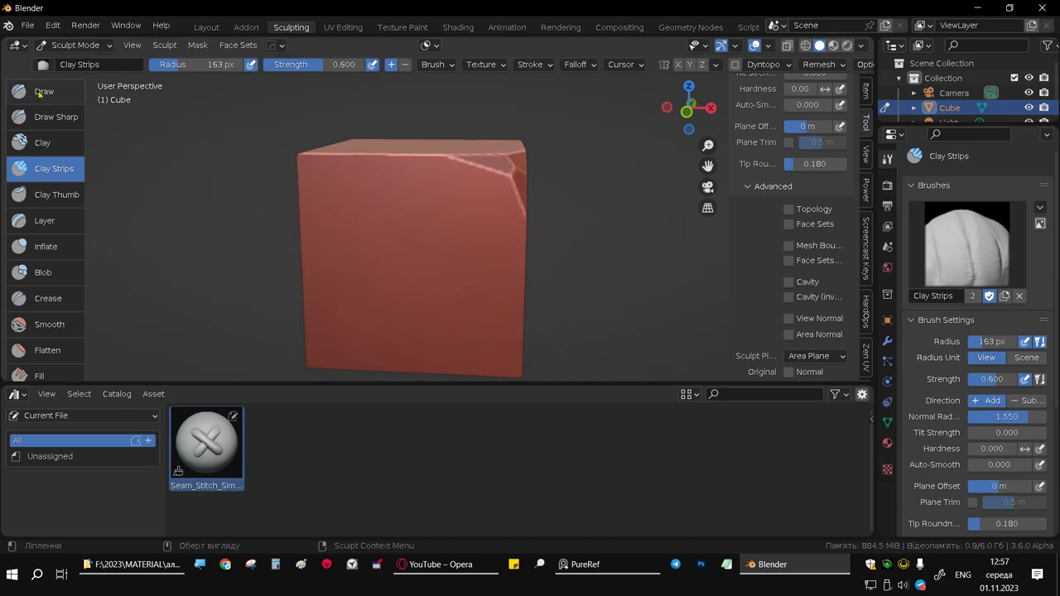
# - Switch to the Draw brush and try dragging the seam stitch asset onto the cube
pyautogui.click(39, 93)
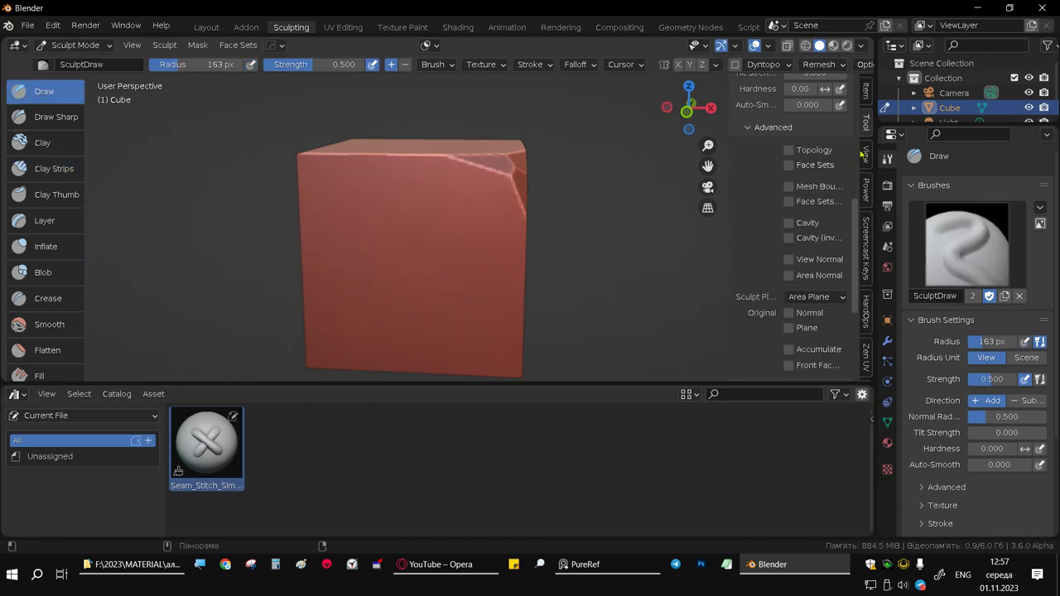
pyautogui.scroll(5, 828, 174)
pyautogui.scroll(5, 837, 172)
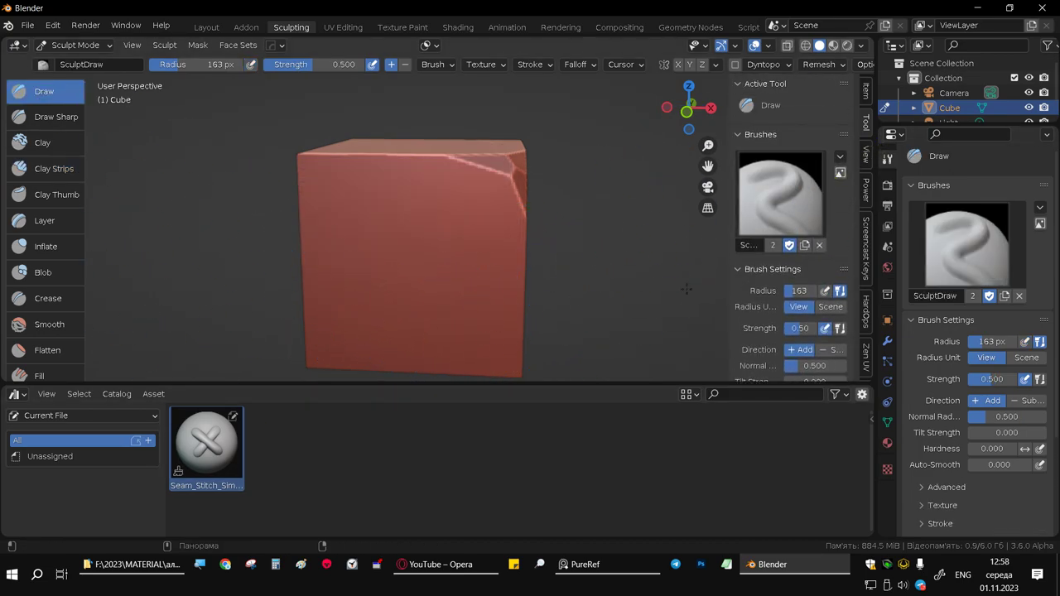
pyautogui.moveTo(222, 466); pyautogui.dragTo(455, 263)
# - Create a new brush texture, Texture.018, in the brush's texture settings
pyautogui.click(886, 469)
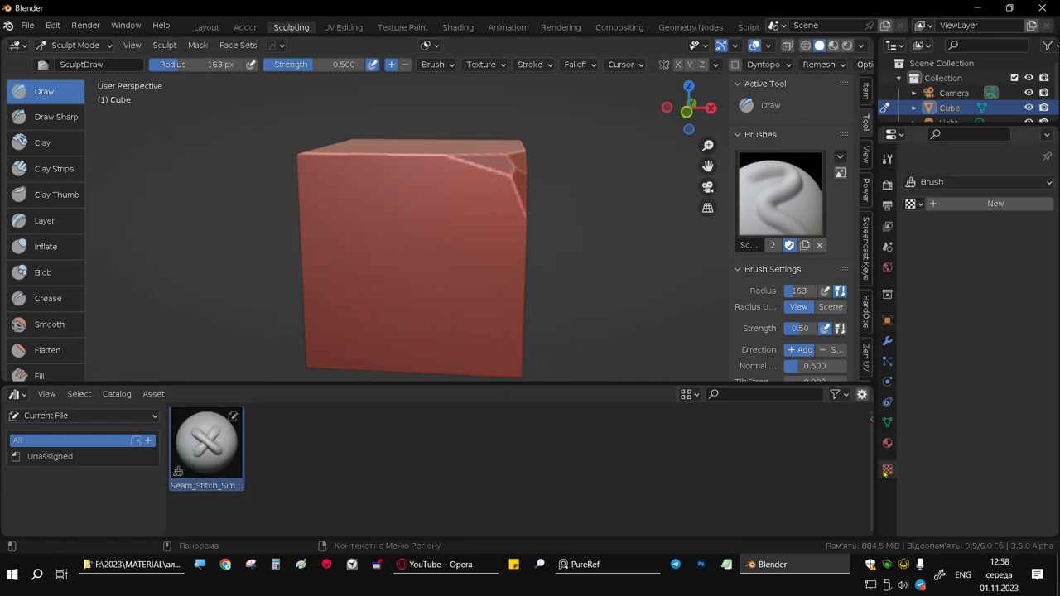
pyautogui.click(976, 207)
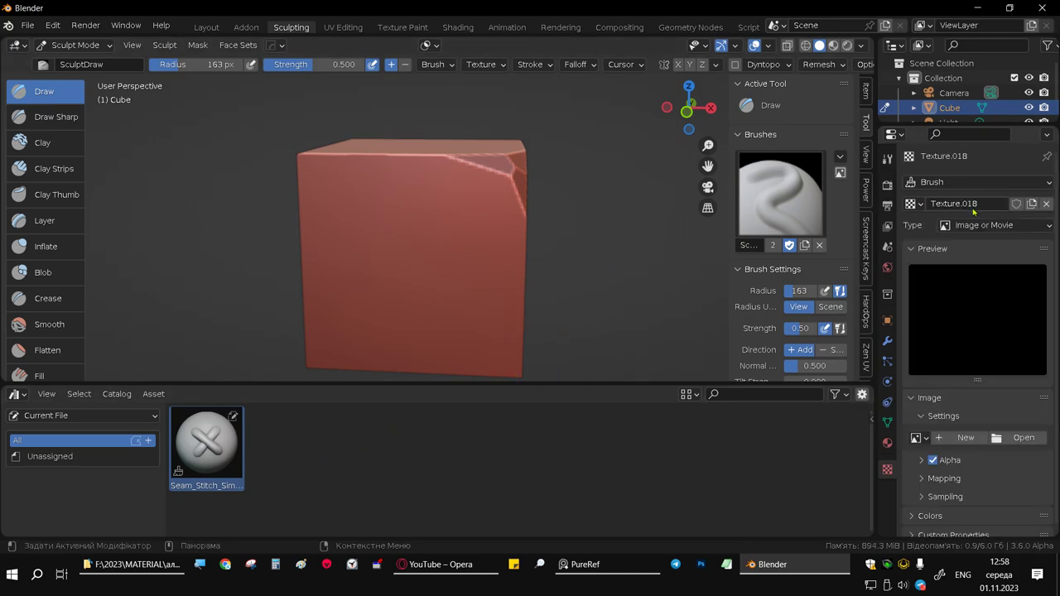
pyautogui.moveTo(206, 447); pyautogui.dragTo(977, 315)
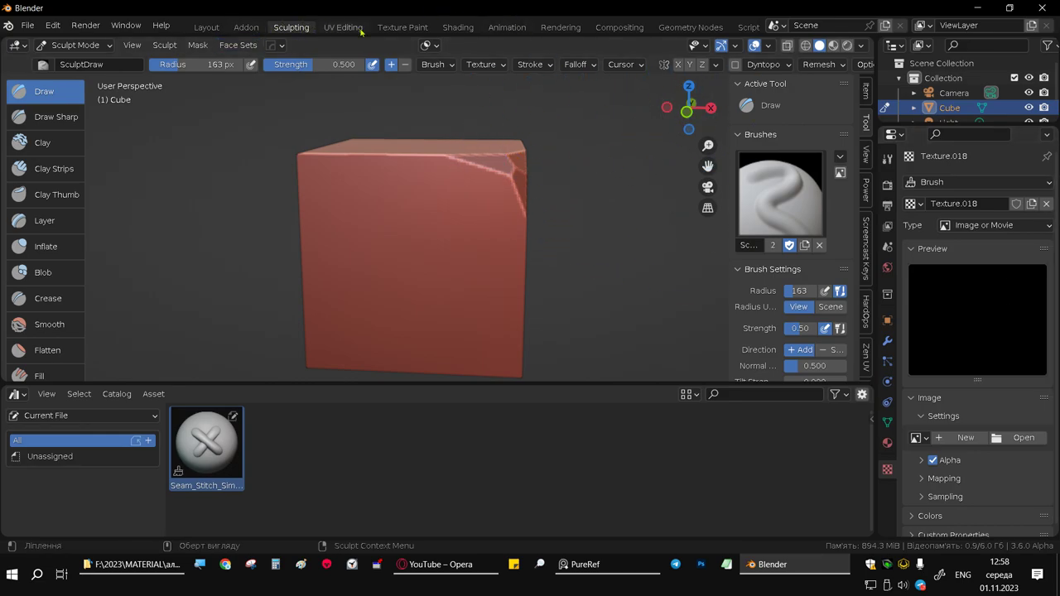
pyautogui.click(403, 27)
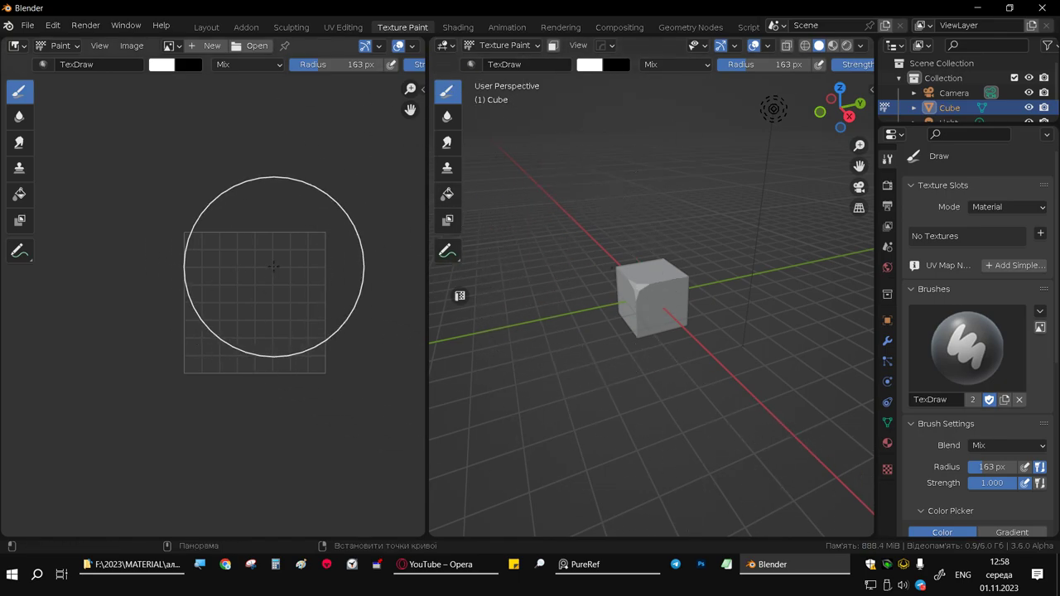
pyautogui.hotkey('shift', 'F1')
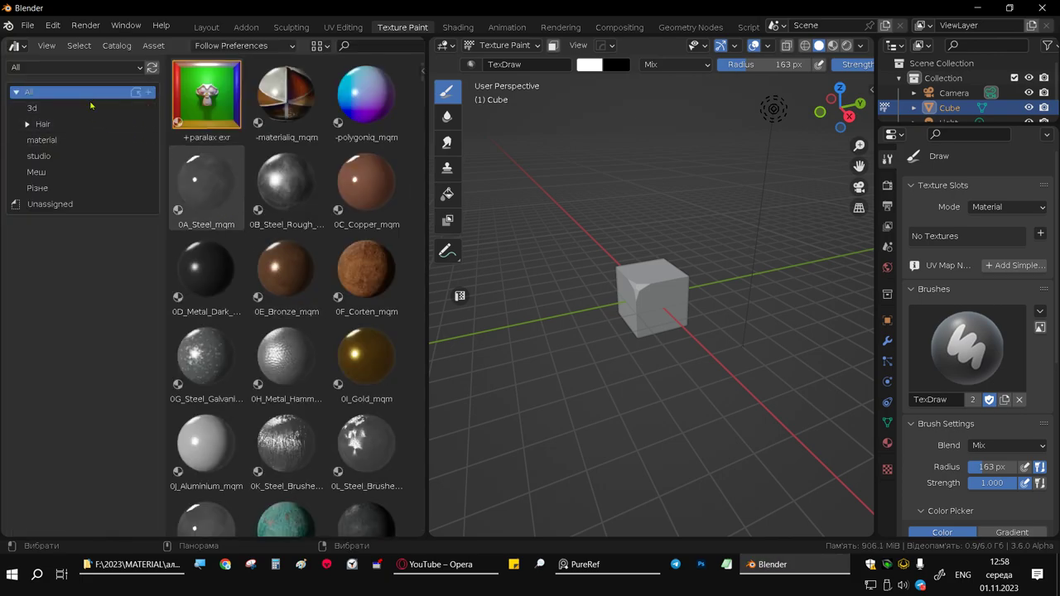
pyautogui.click(76, 67)
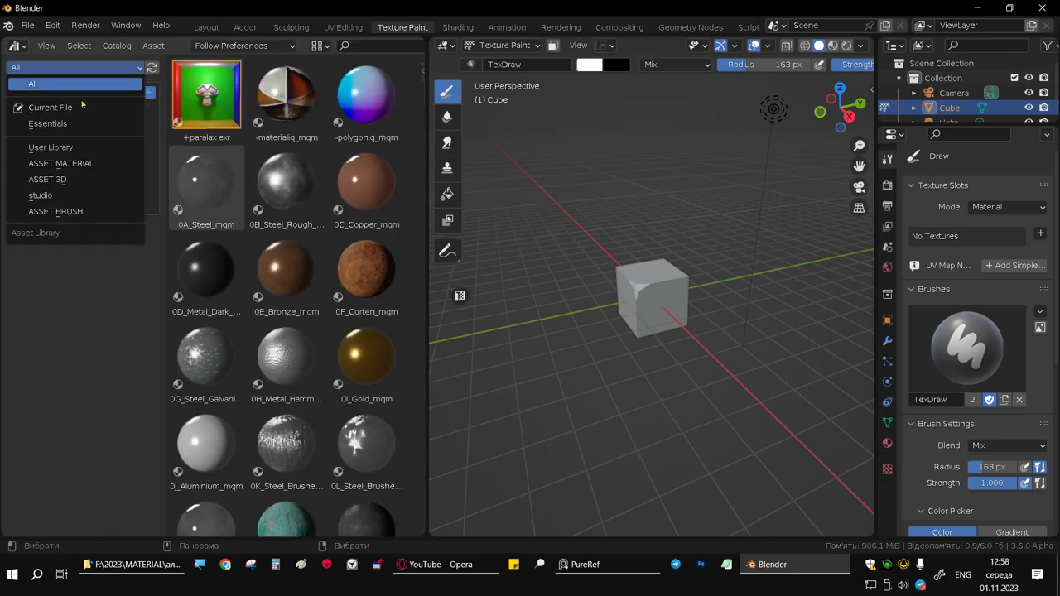
pyautogui.click(83, 106)
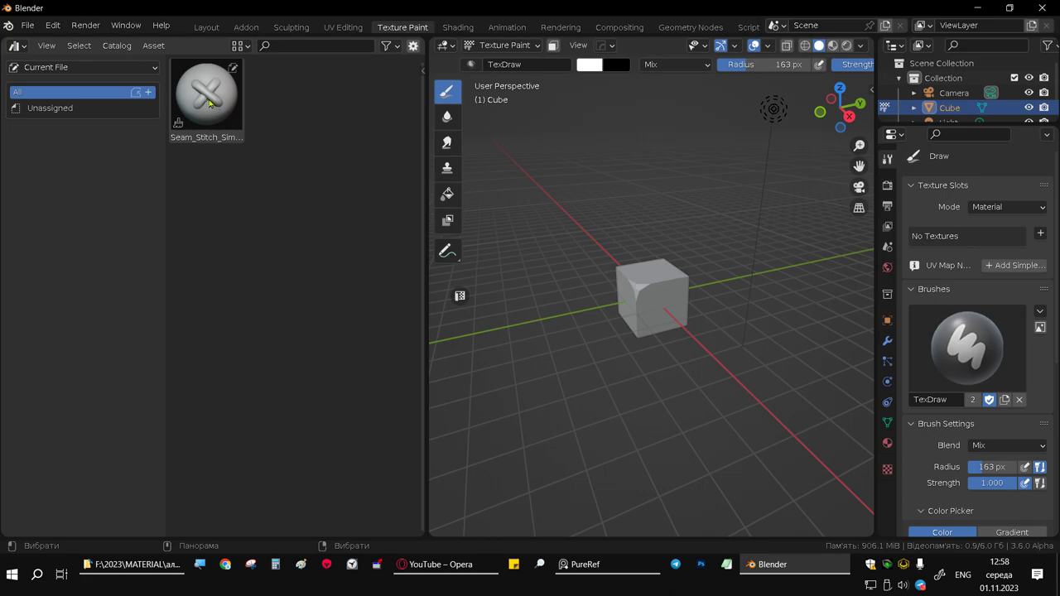
pyautogui.scroll(2, 773, 315)
pyautogui.scroll(2, 783, 331)
pyautogui.scroll(2, 779, 328)
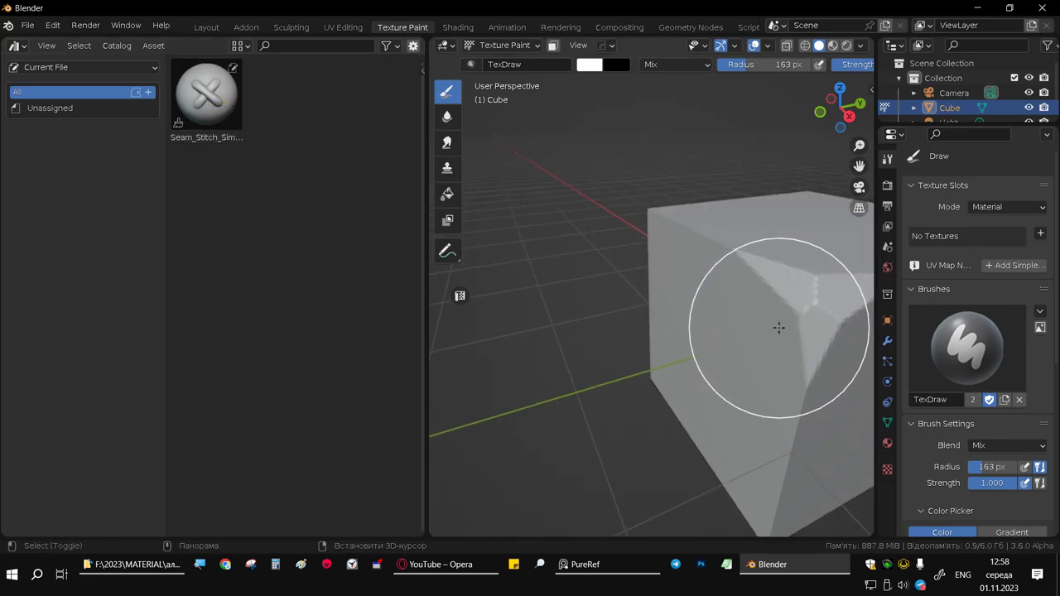
pyautogui.moveTo(779, 328)
pyautogui.mouseDown(button='middle')
pyautogui.moveTo(535, 296)
pyautogui.moveTo(634, 279)
pyautogui.mouseUp(button='middle')
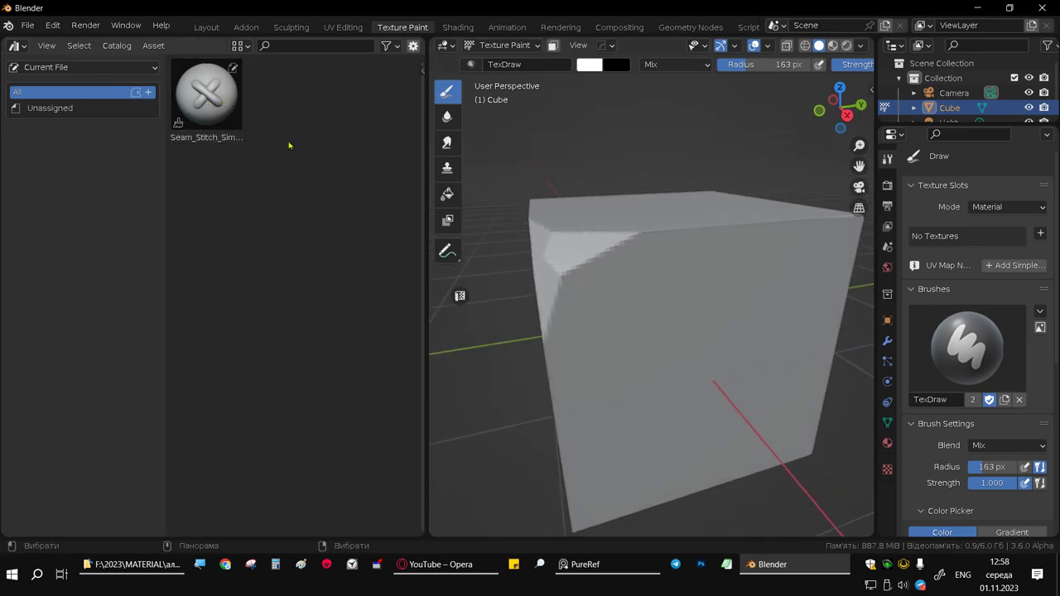
pyautogui.moveTo(206, 92); pyautogui.dragTo(719, 307)
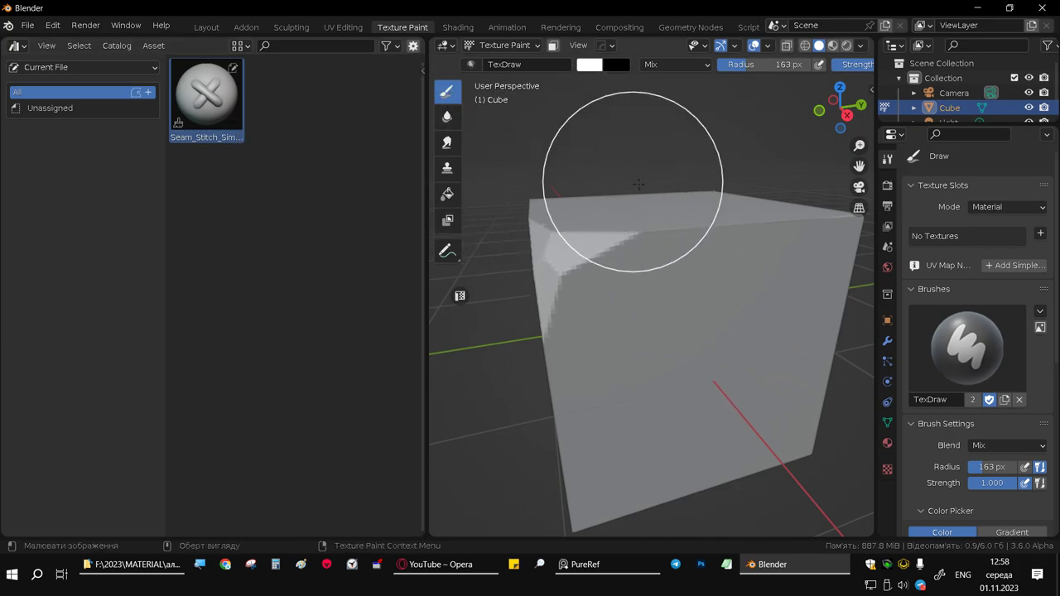
pyautogui.moveTo(195, 74); pyautogui.dragTo(973, 348)
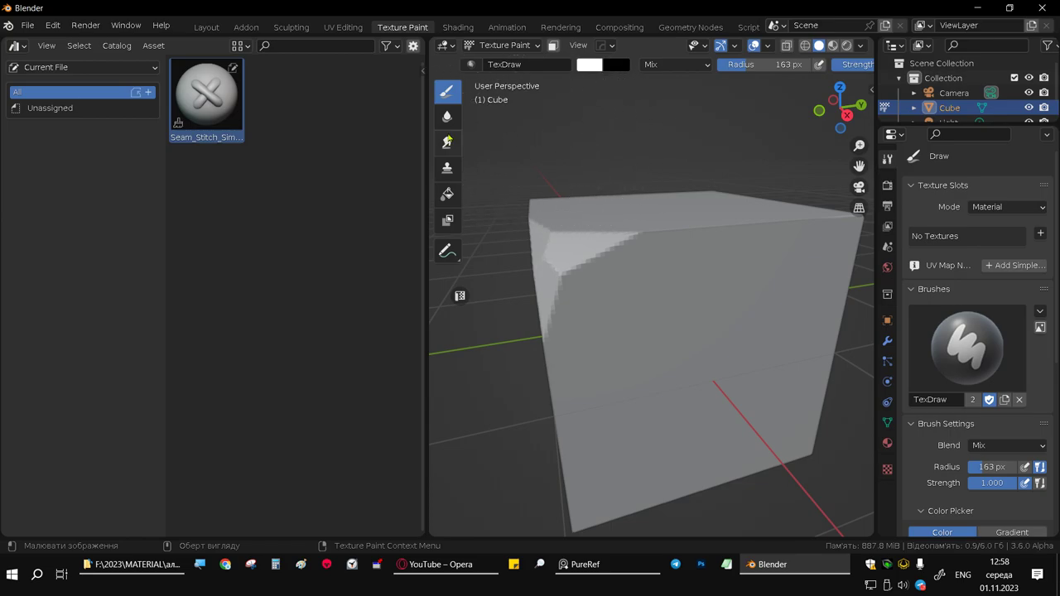
pyautogui.click(292, 27)
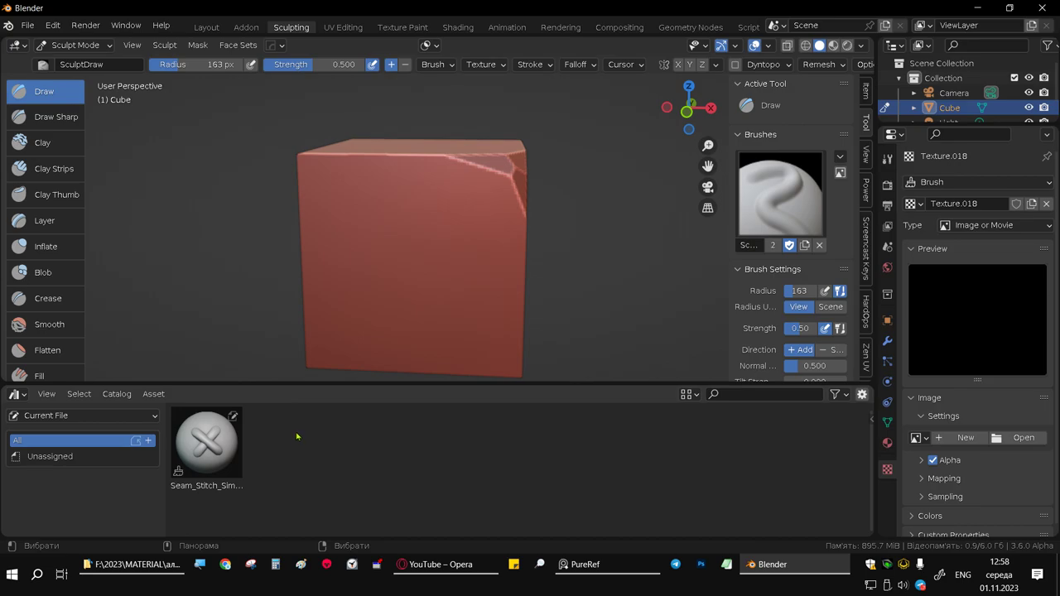
# - Show the ASSET BRUSH library (1, Bolt_Screw_01) and set the import method to Link
pyautogui.click(99, 416)
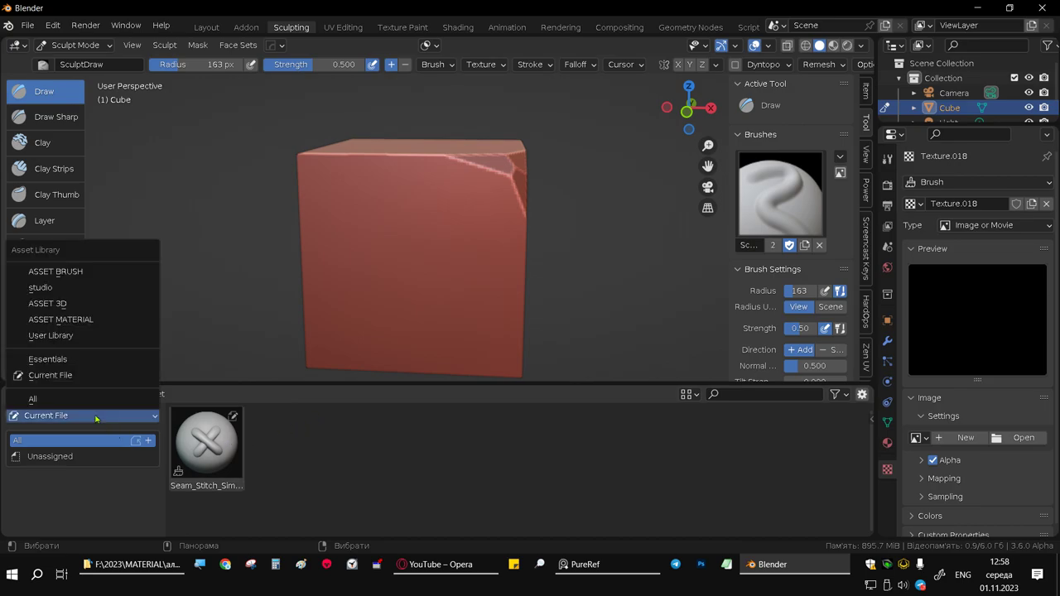
pyautogui.click(84, 271)
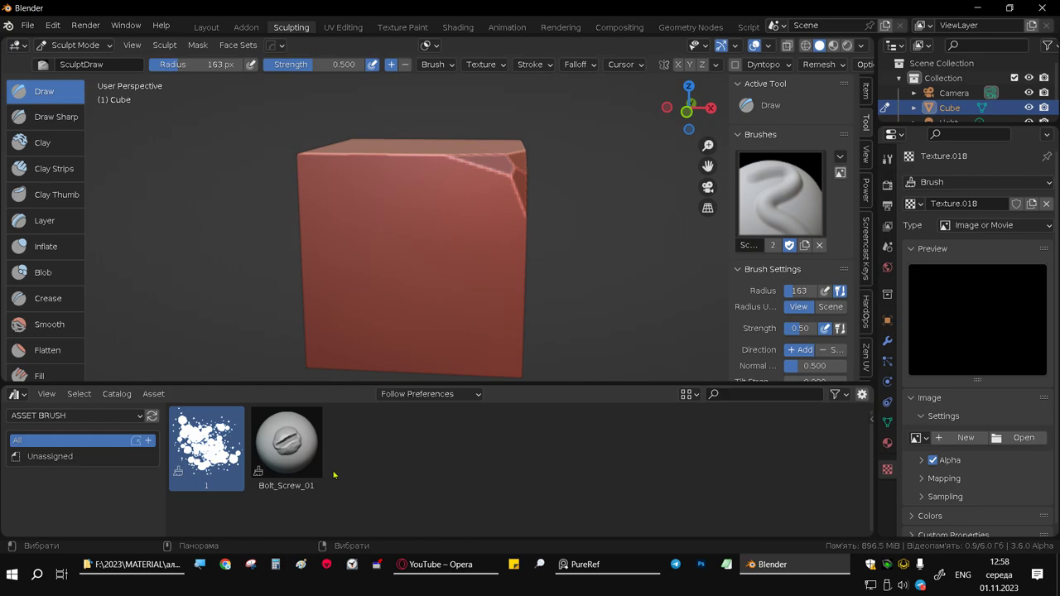
pyautogui.click(474, 395)
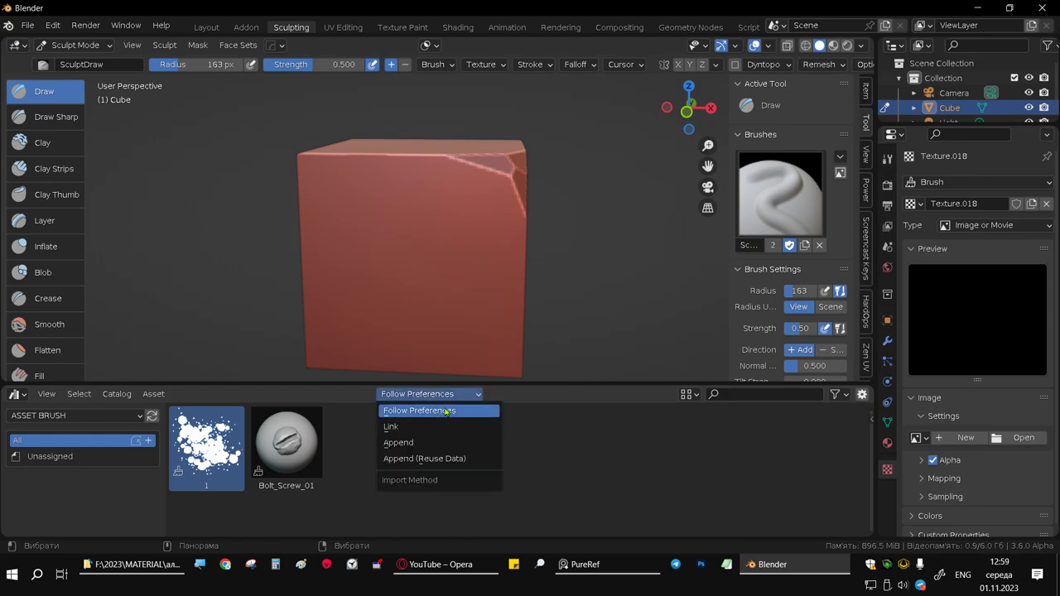
pyautogui.click(415, 426)
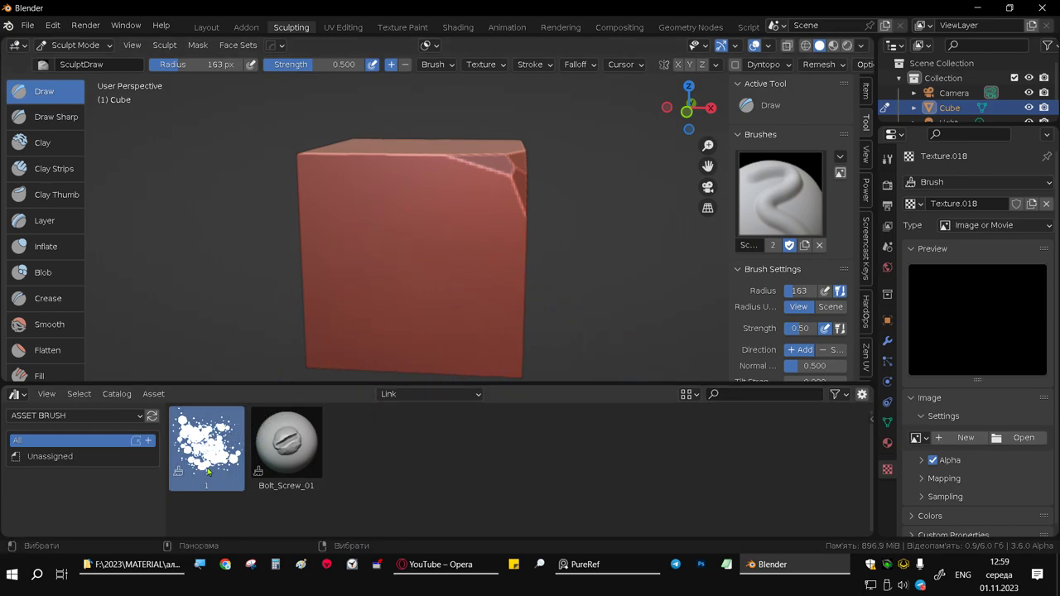
pyautogui.moveTo(207, 447); pyautogui.dragTo(437, 213)
pyautogui.moveTo(287, 447)
pyautogui.mouseDown()
pyautogui.moveTo(408, 293)
pyautogui.moveTo(430, 235)
pyautogui.mouseUp()
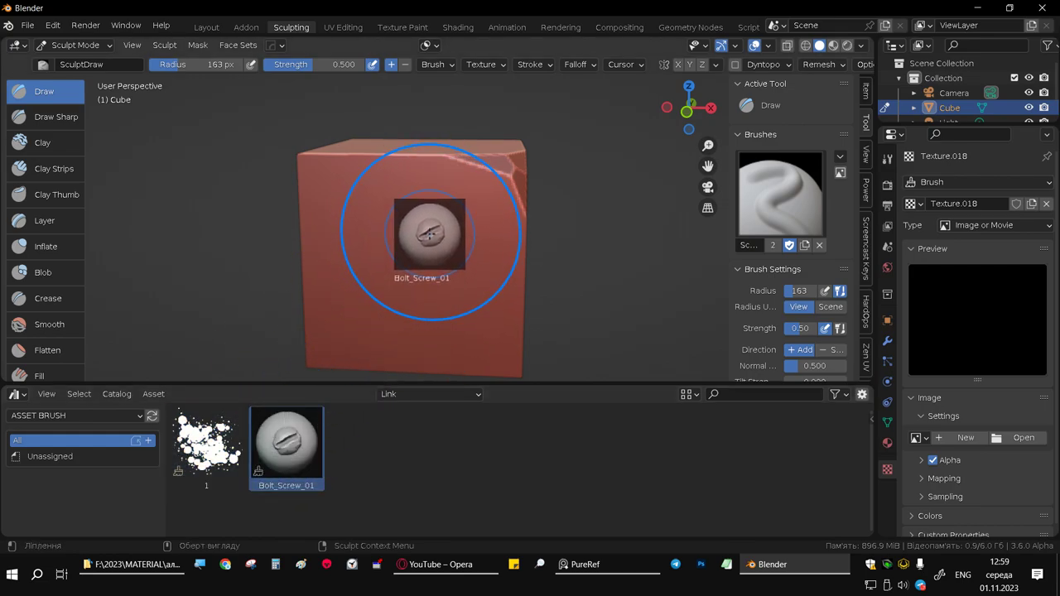
pyautogui.moveTo(429, 234); pyautogui.dragTo(450, 209)
pyautogui.moveTo(287, 447)
pyautogui.mouseDown()
pyautogui.moveTo(428, 254)
pyautogui.moveTo(442, 215)
pyautogui.mouseUp()
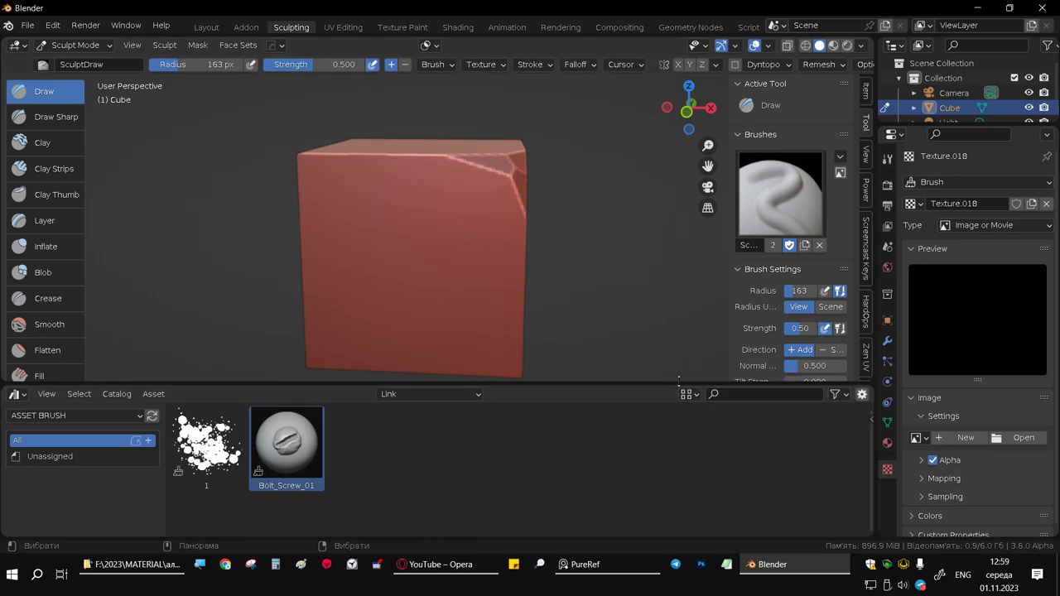
pyautogui.moveTo(486, 184)
pyautogui.mouseDown(button='middle')
pyautogui.moveTo(432, 168)
pyautogui.moveTo(448, 244)
pyautogui.mouseUp(button='middle')
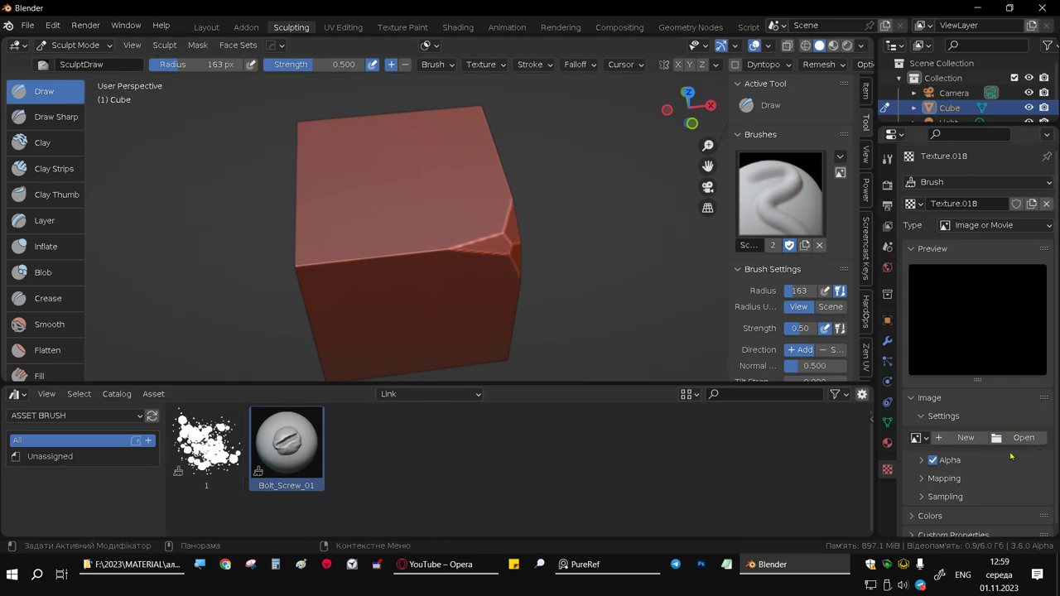
# - Load a bolt_screw height image into Texture.018 and stamp a raised bolt head on the top face
pyautogui.click(927, 444)
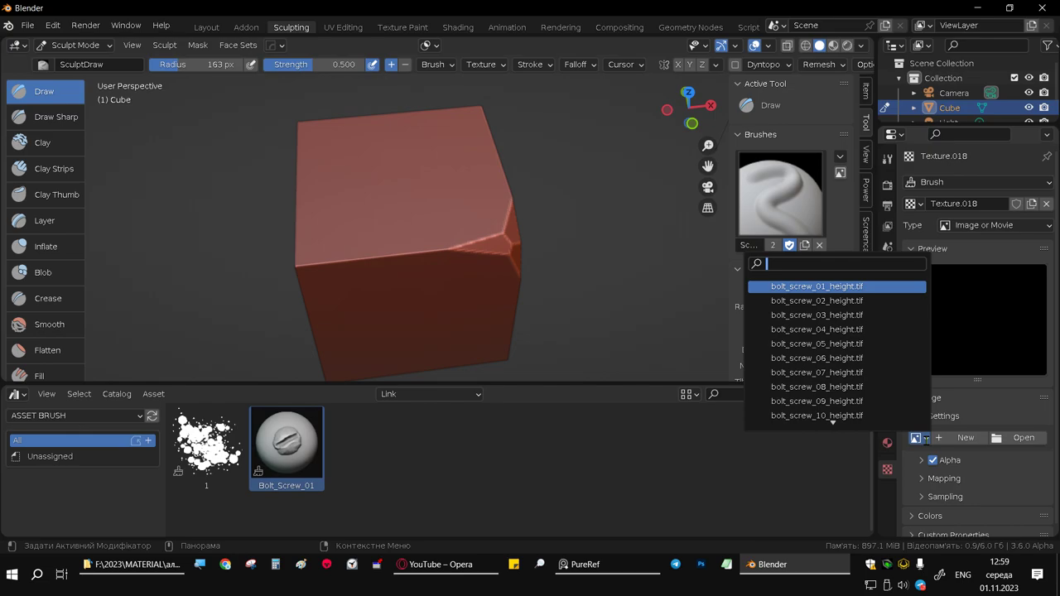
pyautogui.click(845, 330)
pyautogui.click(501, 227)
pyautogui.moveTo(360, 203)
pyautogui.mouseDown()
pyautogui.moveTo(406, 207)
pyautogui.moveTo(388, 169)
pyautogui.mouseUp()
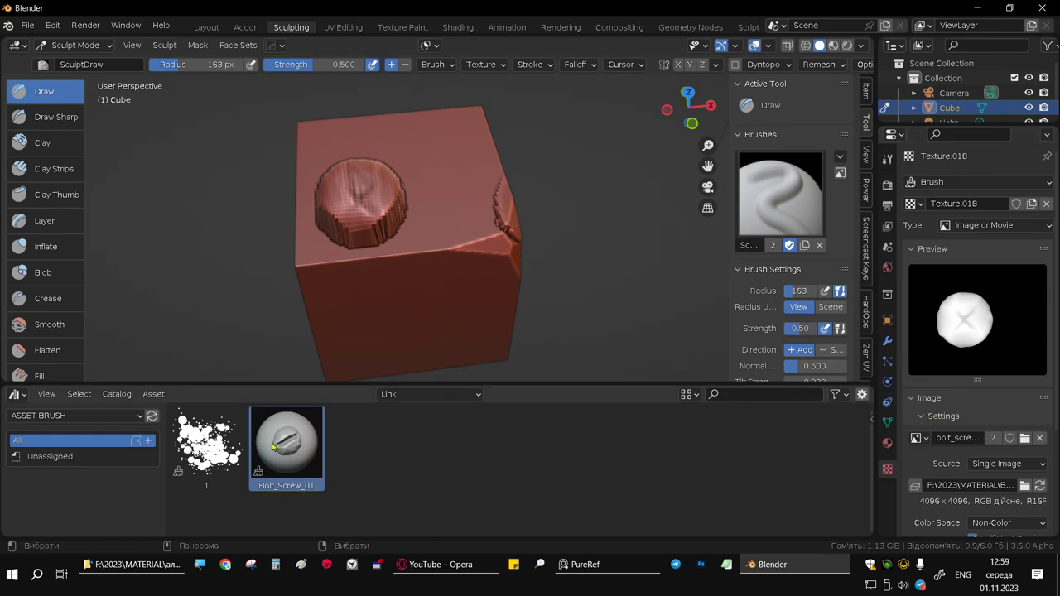
pyautogui.moveTo(207, 443)
pyautogui.mouseDown()
pyautogui.moveTo(974, 394)
pyautogui.moveTo(966, 311)
pyautogui.mouseUp()
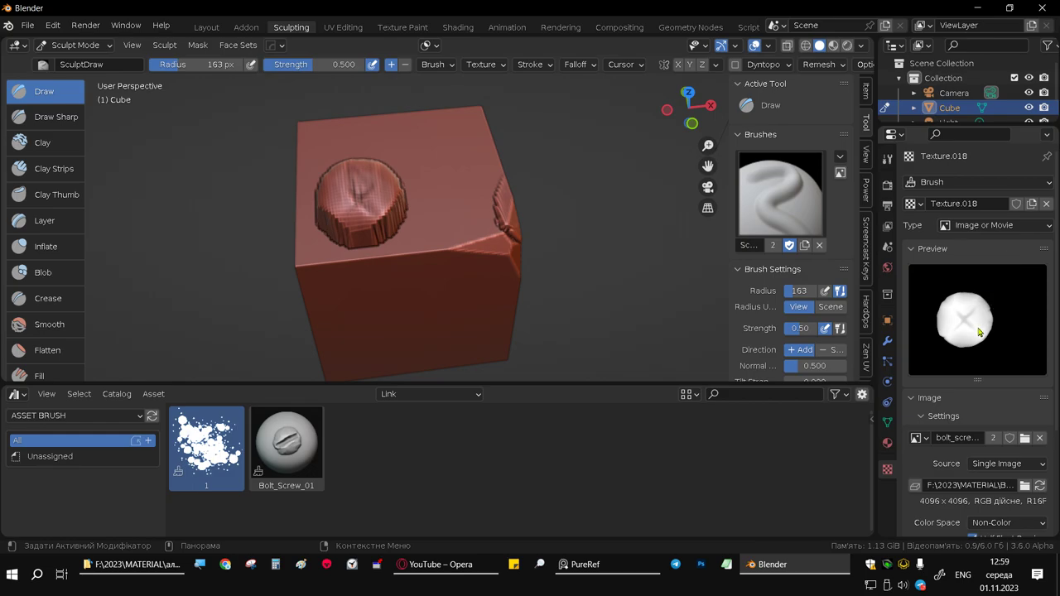
# - Check the 1 asset's context menu, then switch the asset library to Current File
pyautogui.click(296, 448)
pyautogui.rightClick(220, 452)
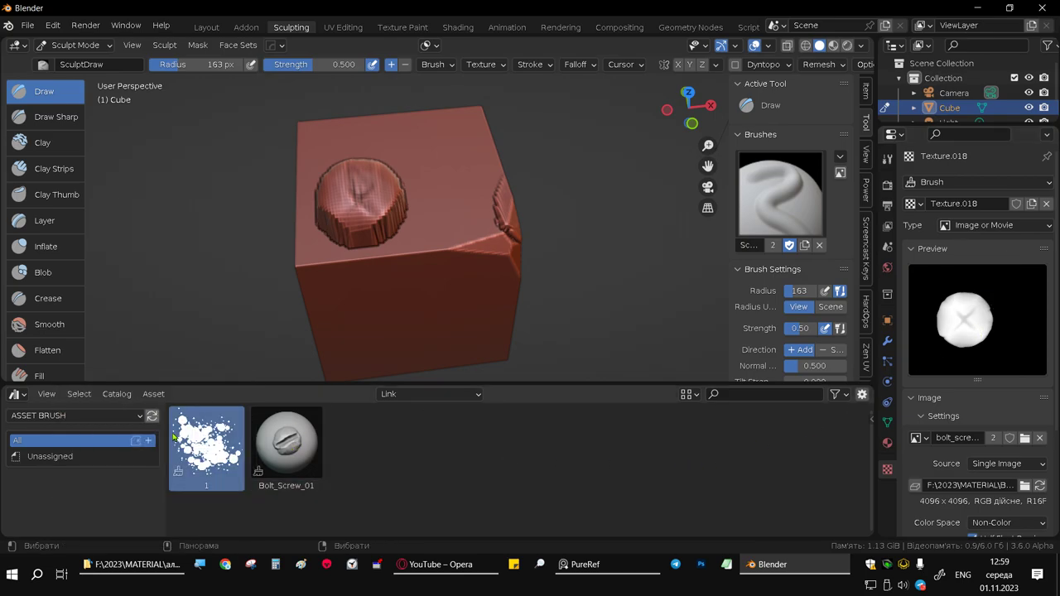
pyautogui.rightClick(219, 440)
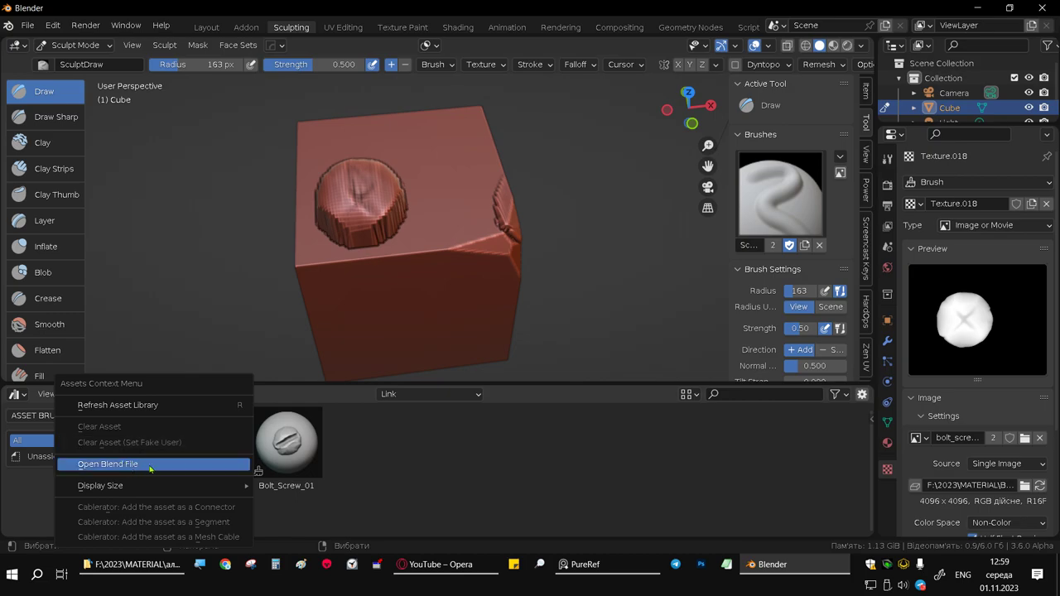
pyautogui.click(100, 417)
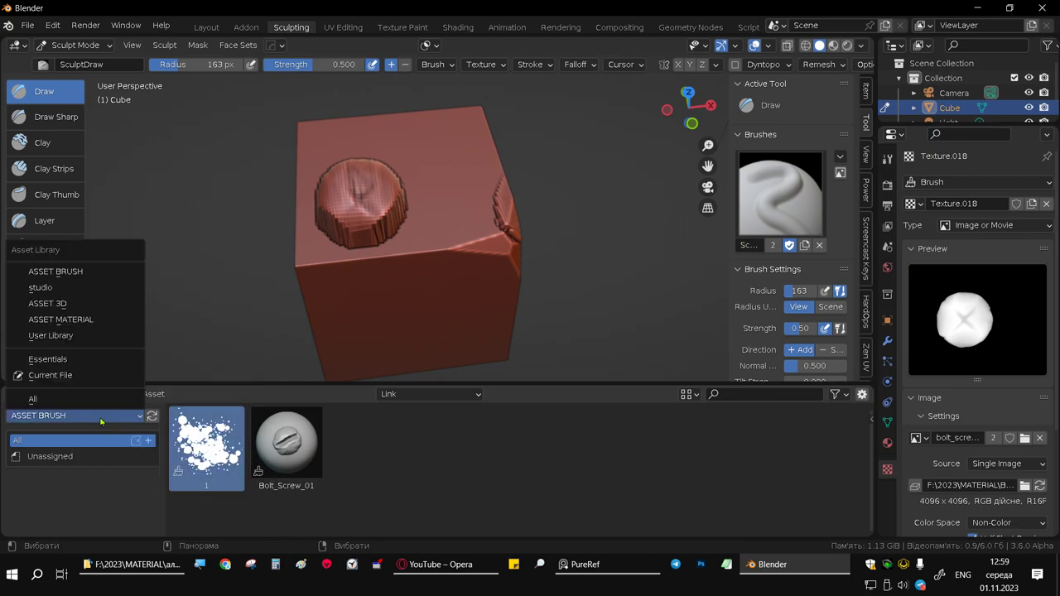
pyautogui.click(46, 377)
pyautogui.rightClick(207, 439)
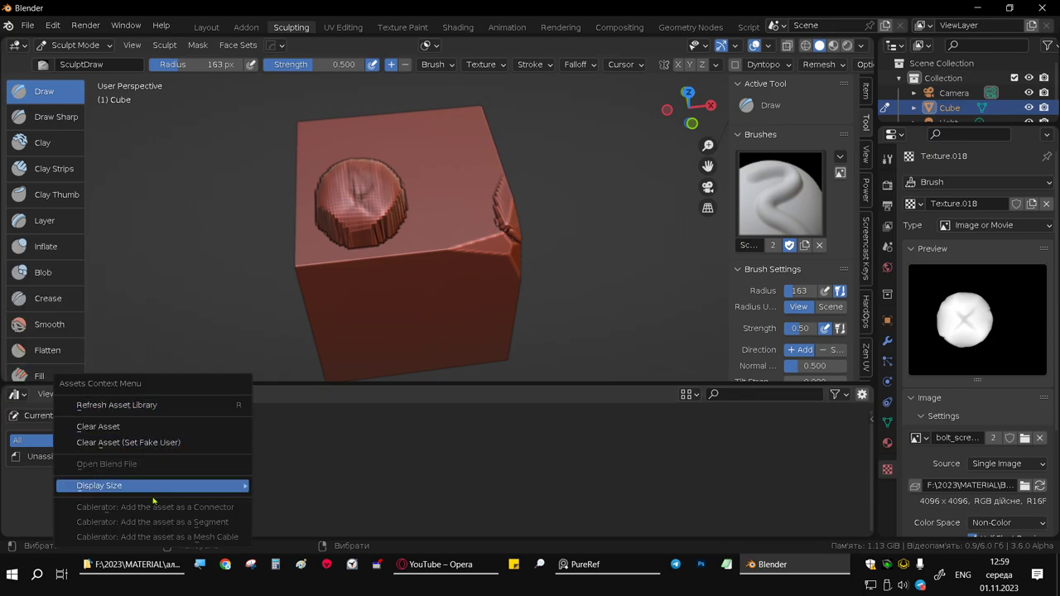